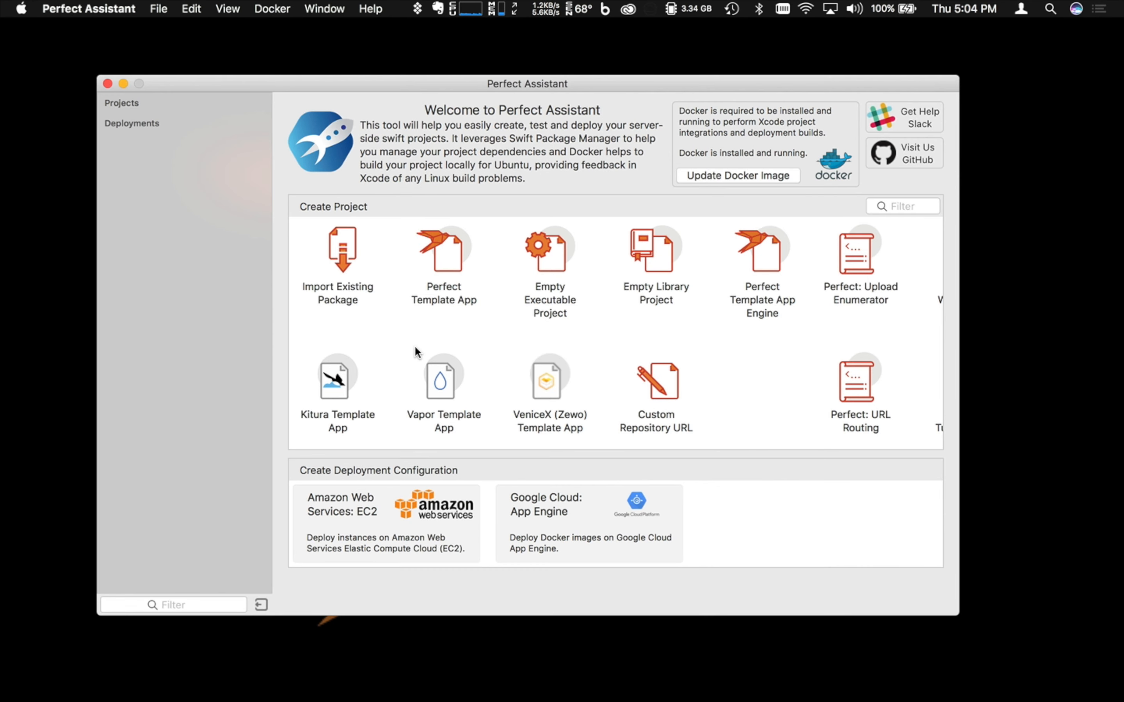
# Create a Perfect Template App project named PerfectAssistantDemo in a new folder of the same name inside private-test.
pyautogui.click(453, 261)
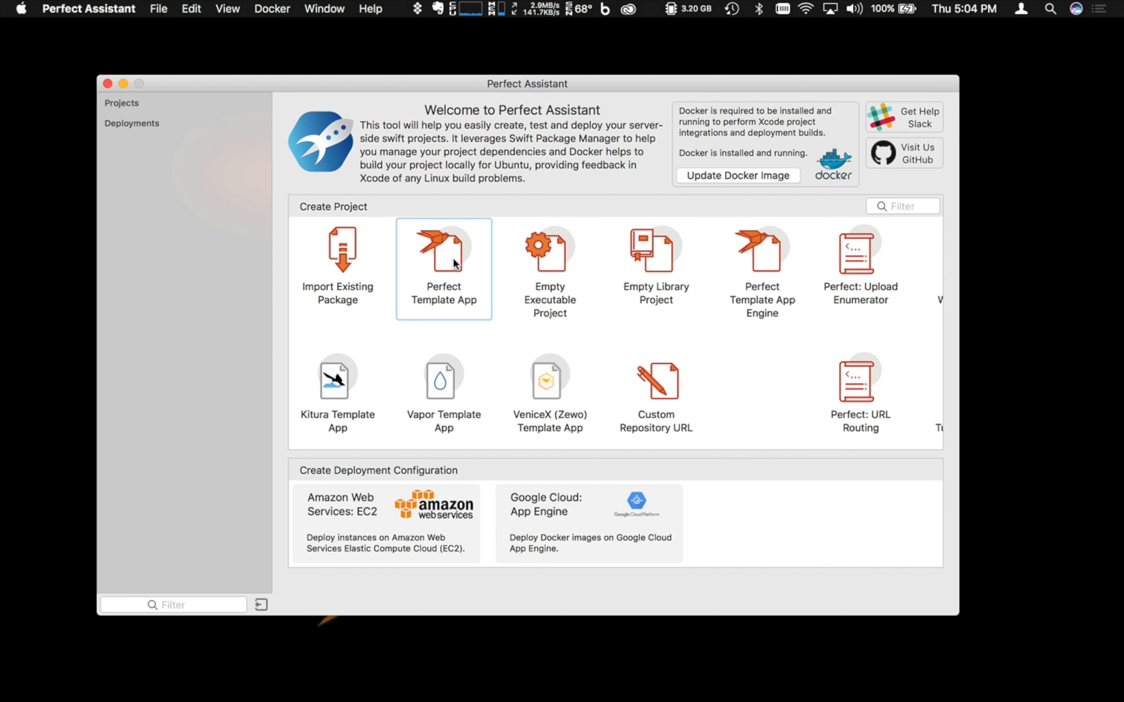
pyautogui.doubleClick(452, 260)
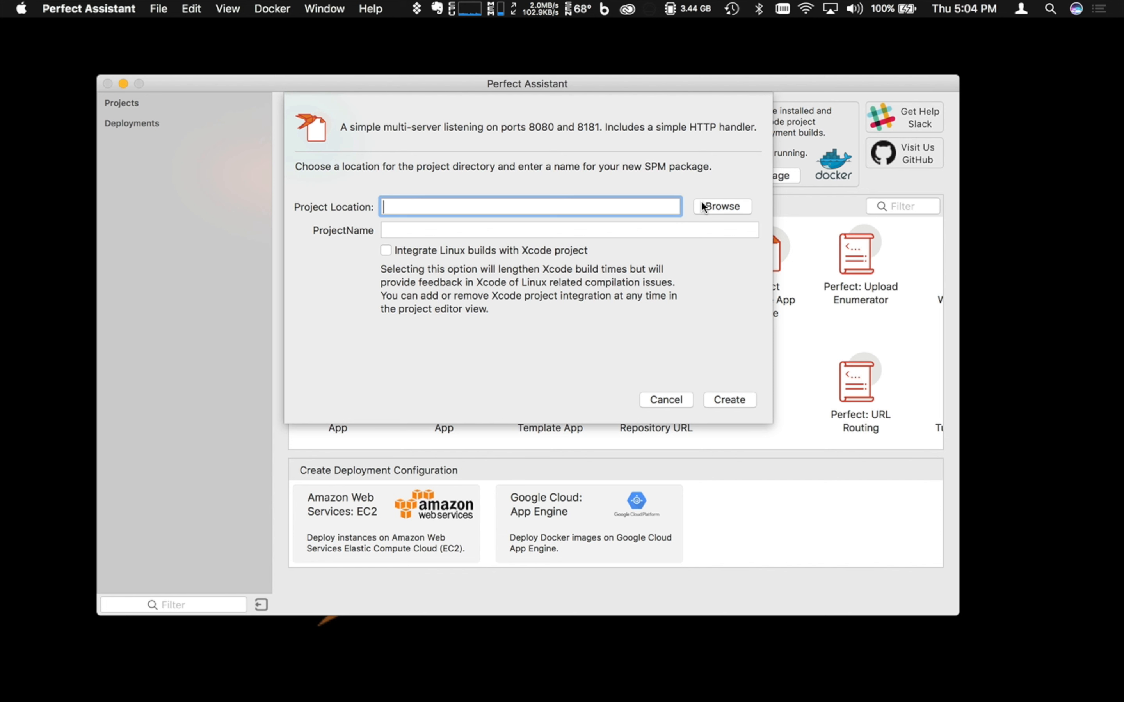
pyautogui.click(703, 206)
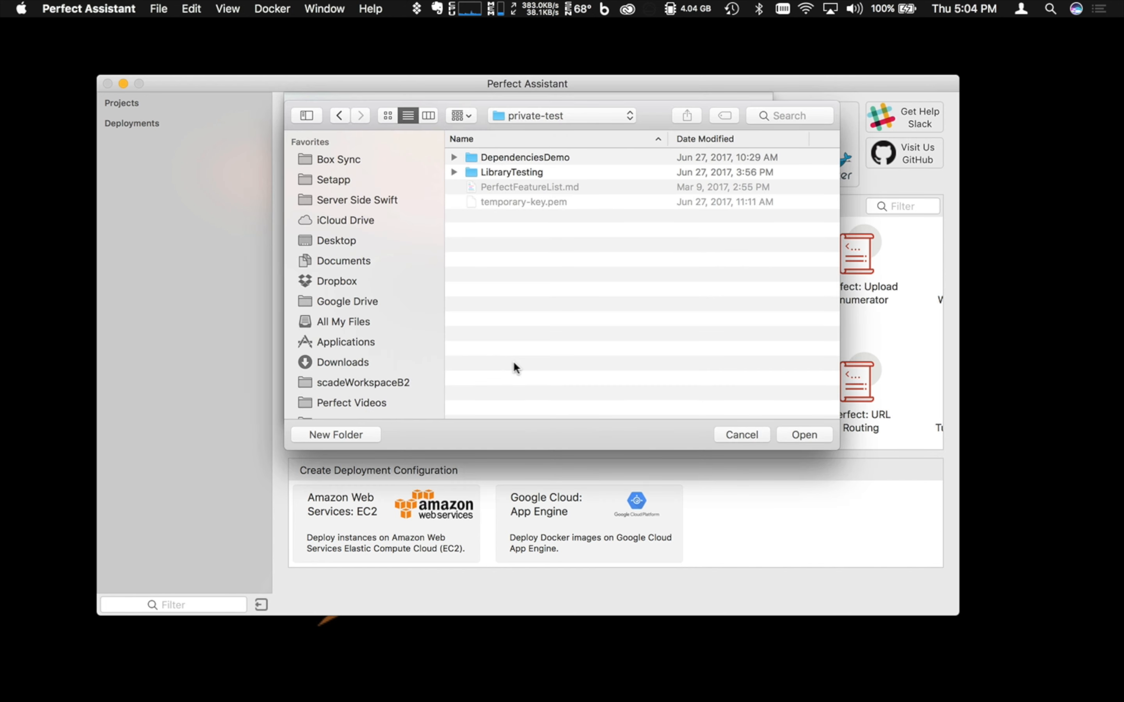
pyautogui.click(340, 435)
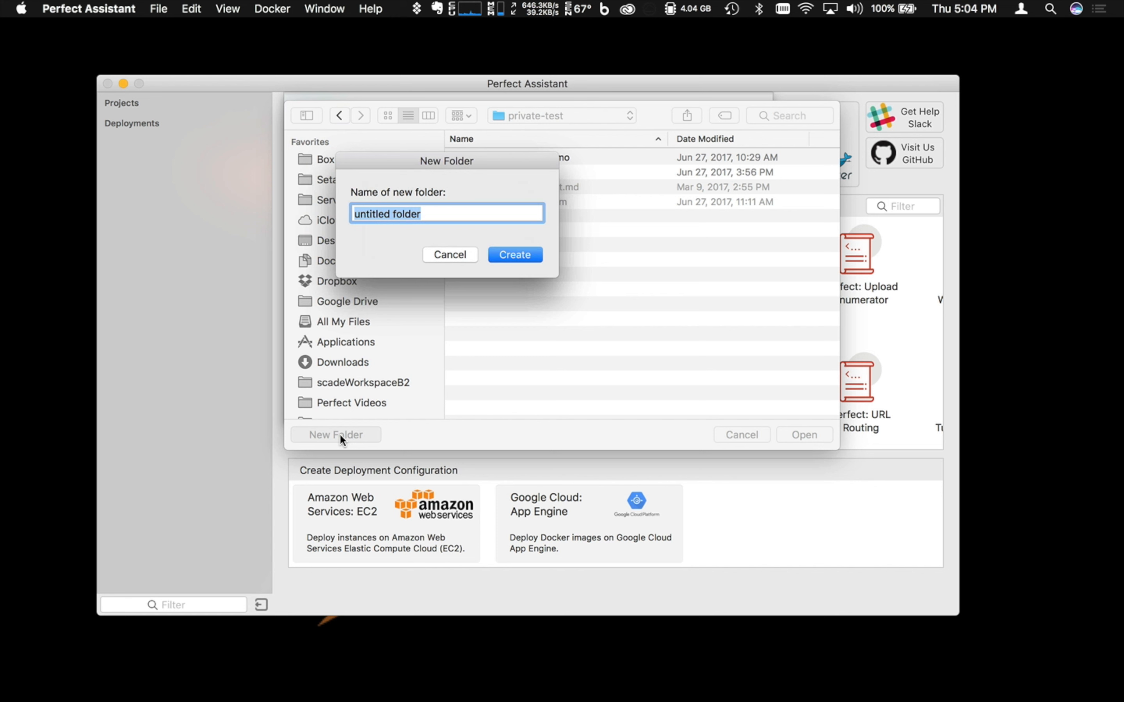
pyautogui.write('Perfe')
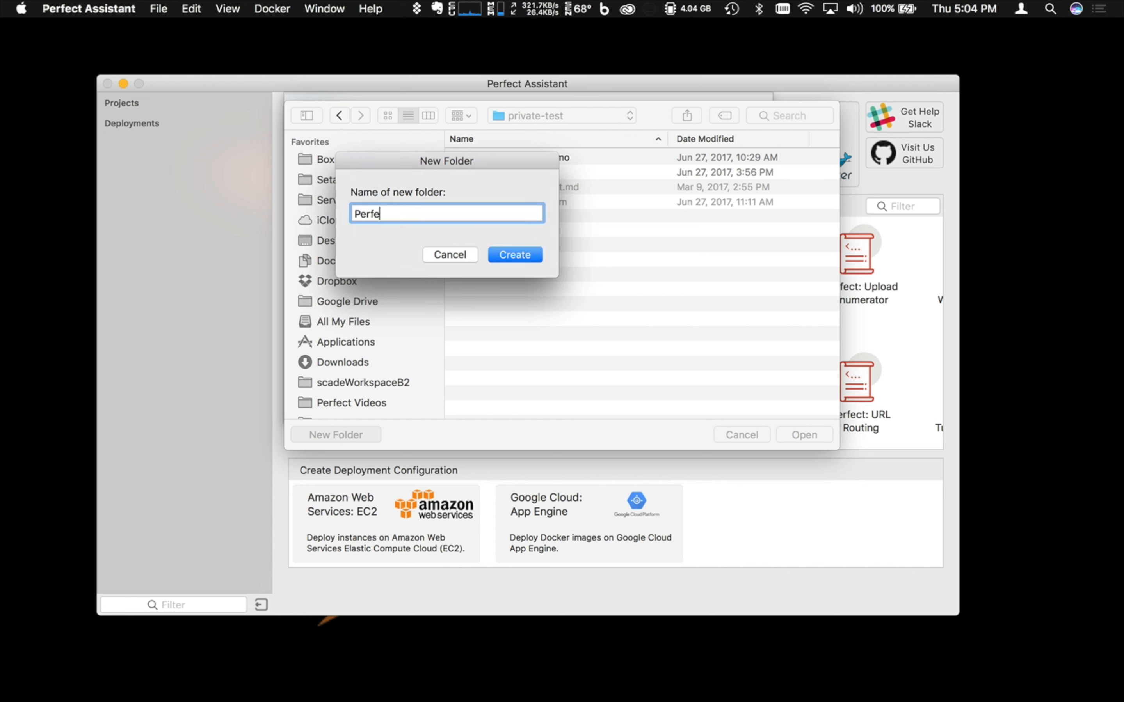
pyautogui.write('ctAssistantDemo')
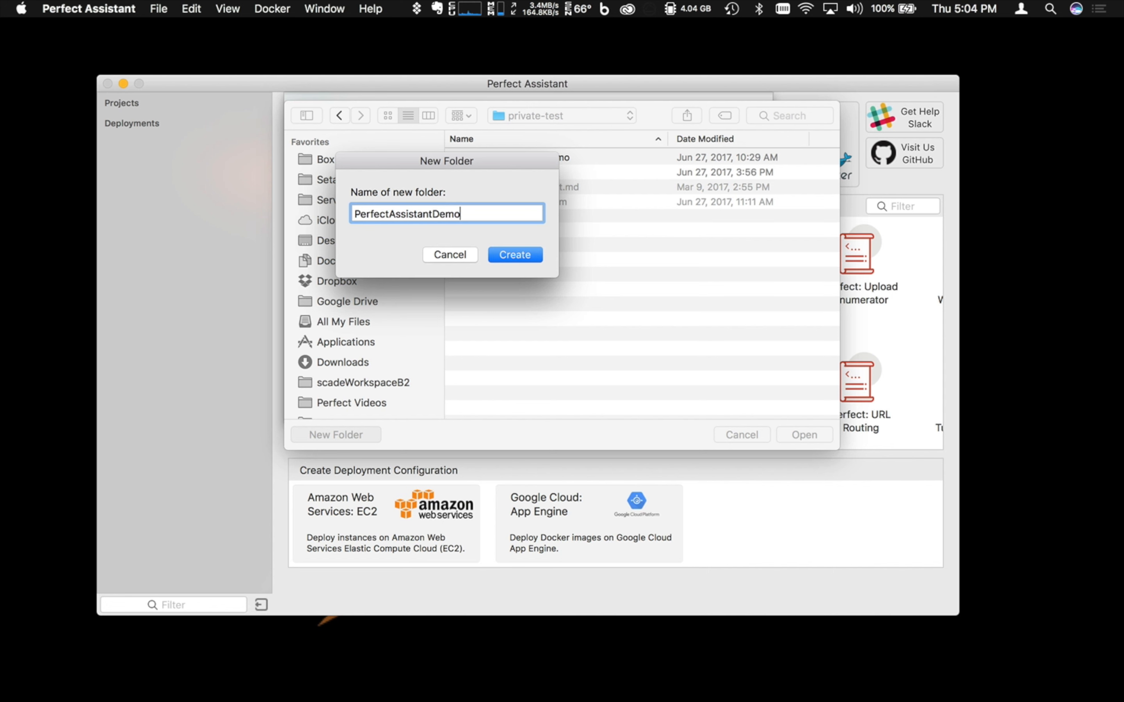
pyautogui.press('Return')
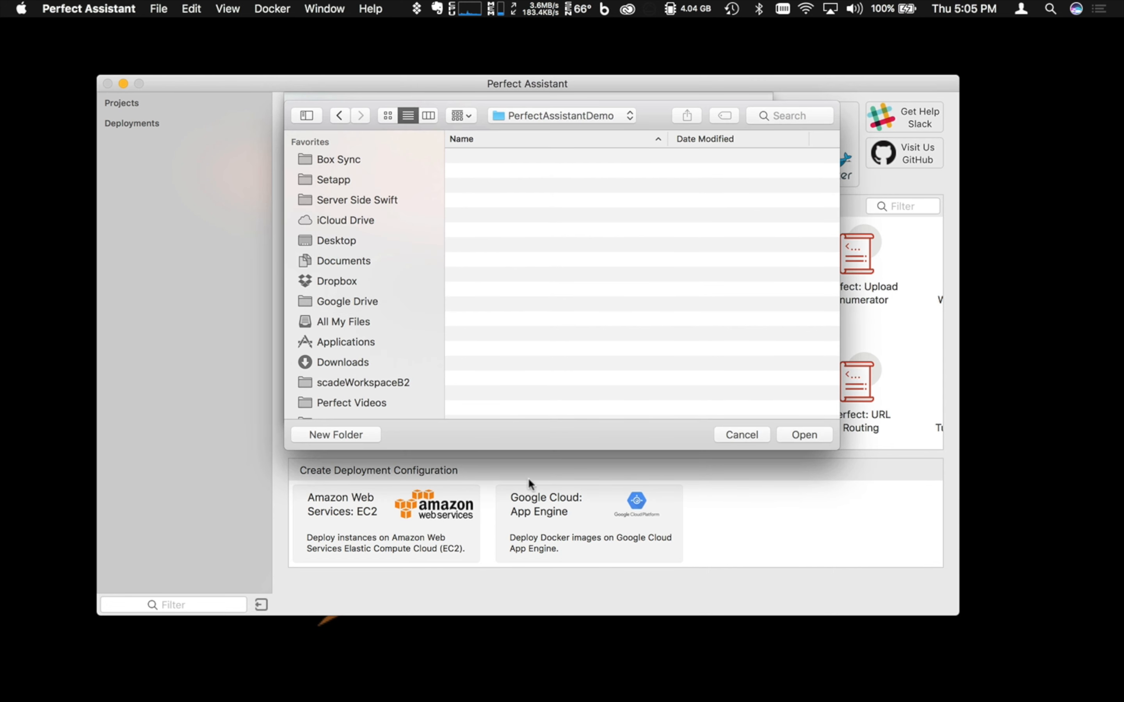
pyautogui.click(801, 430)
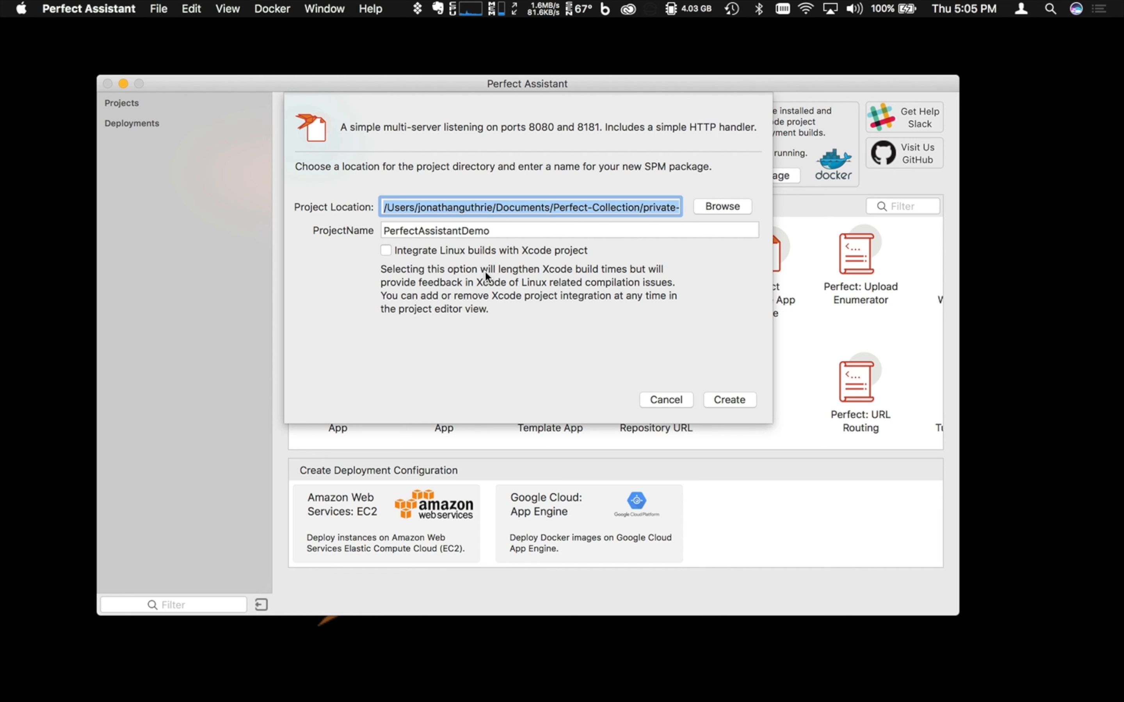
pyautogui.click(734, 399)
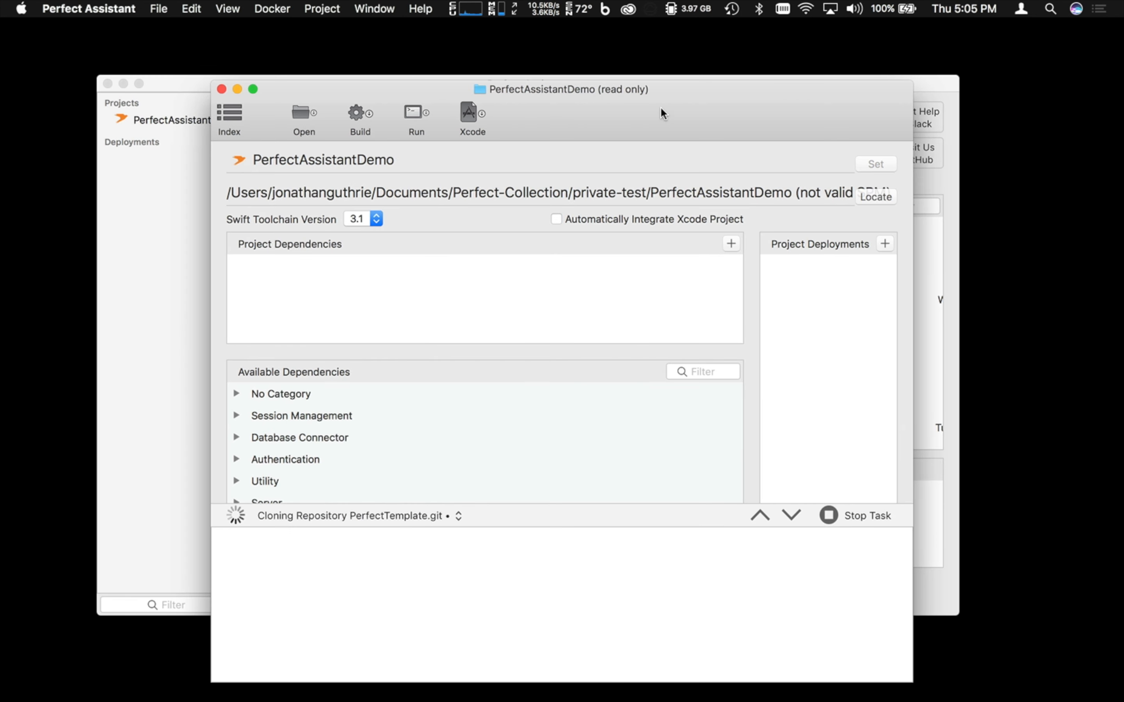
pyautogui.moveTo(660, 107); pyautogui.dragTo(667, 77)
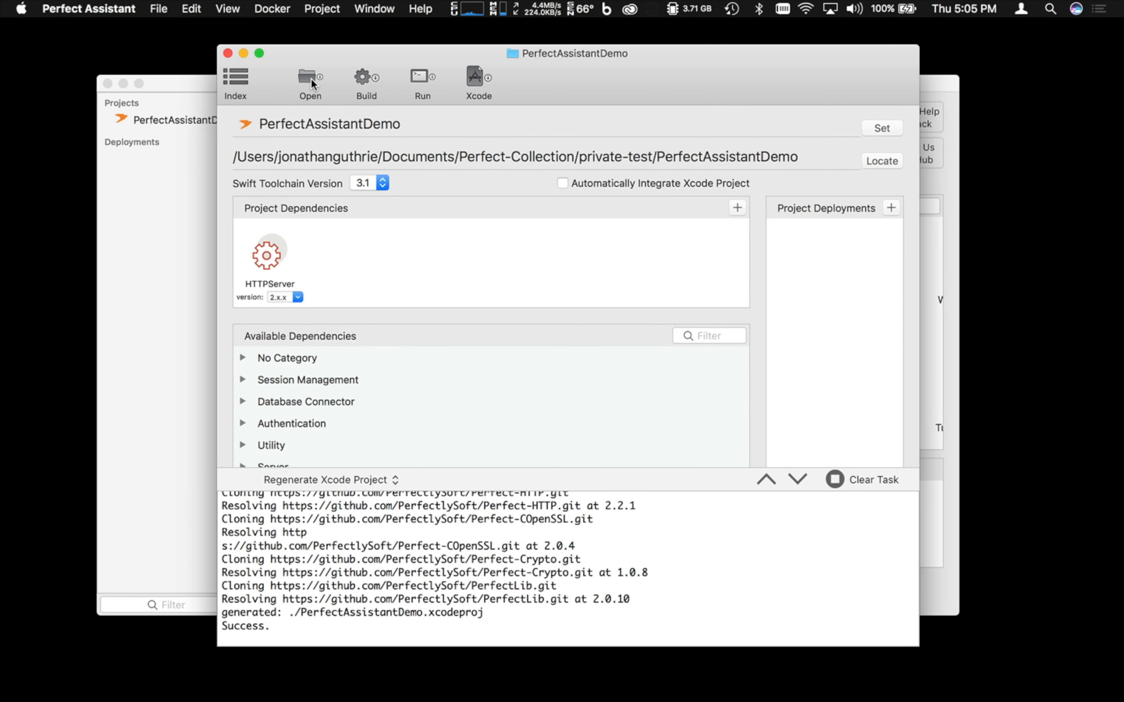
# Open the PerfectAssistantDemo project directory in Finder to view its generated files, and close that window.
pyautogui.click(311, 78)
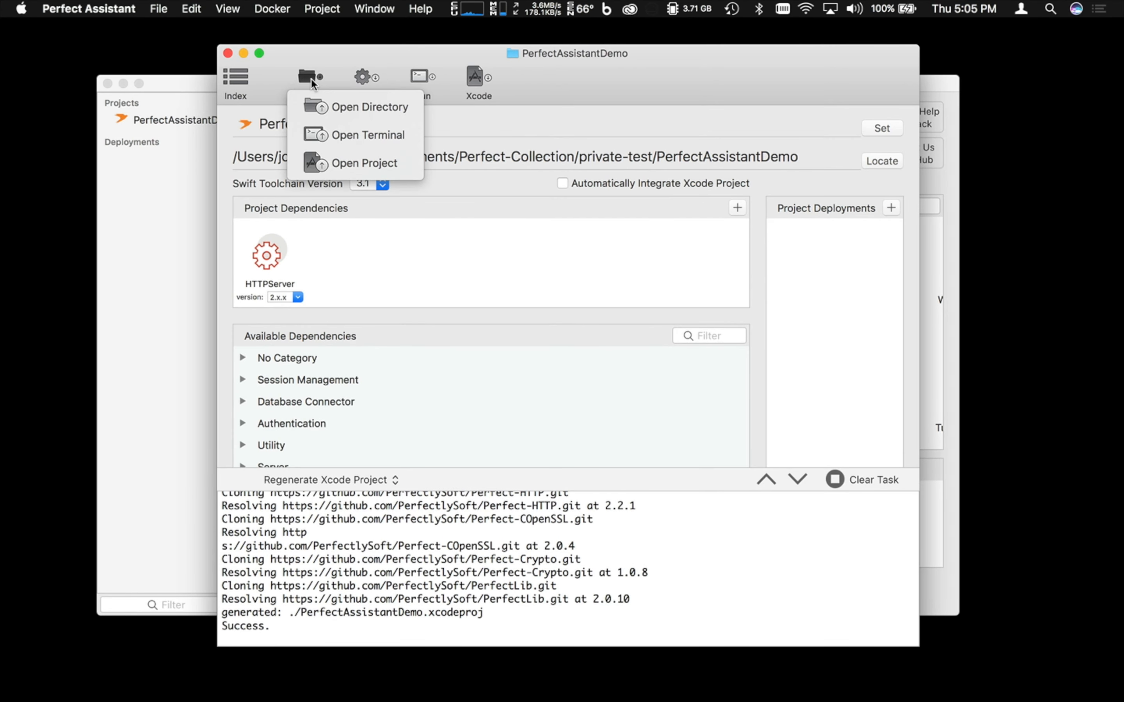
pyautogui.click(322, 109)
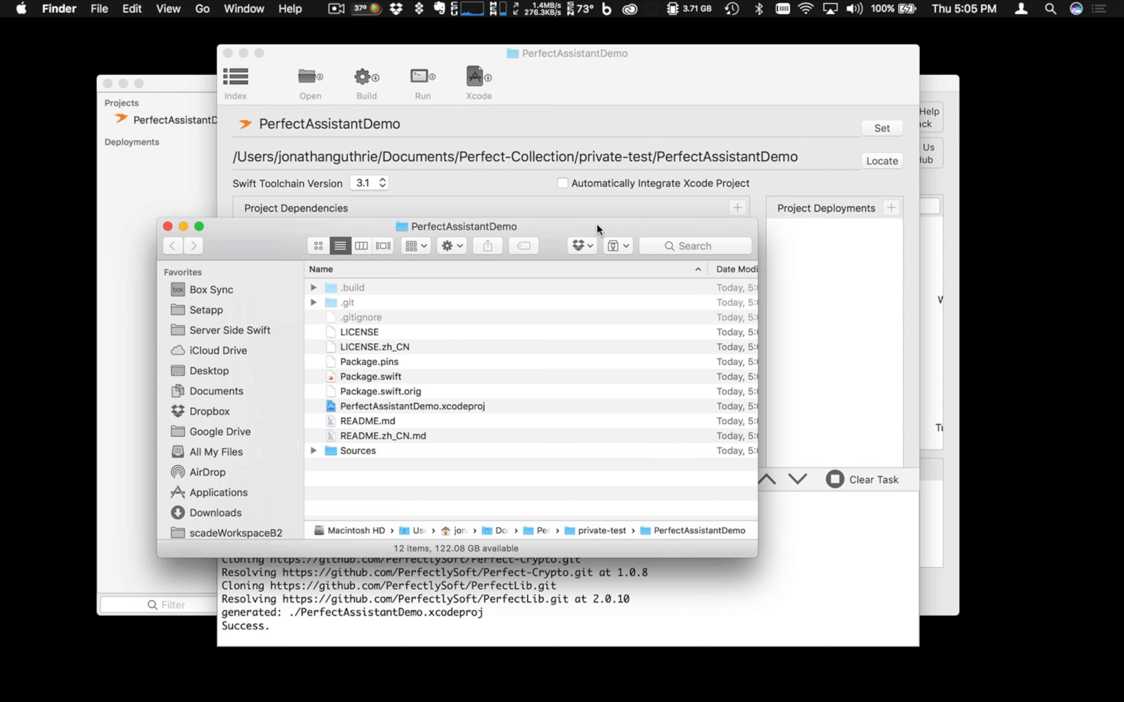
pyautogui.press('super+w')
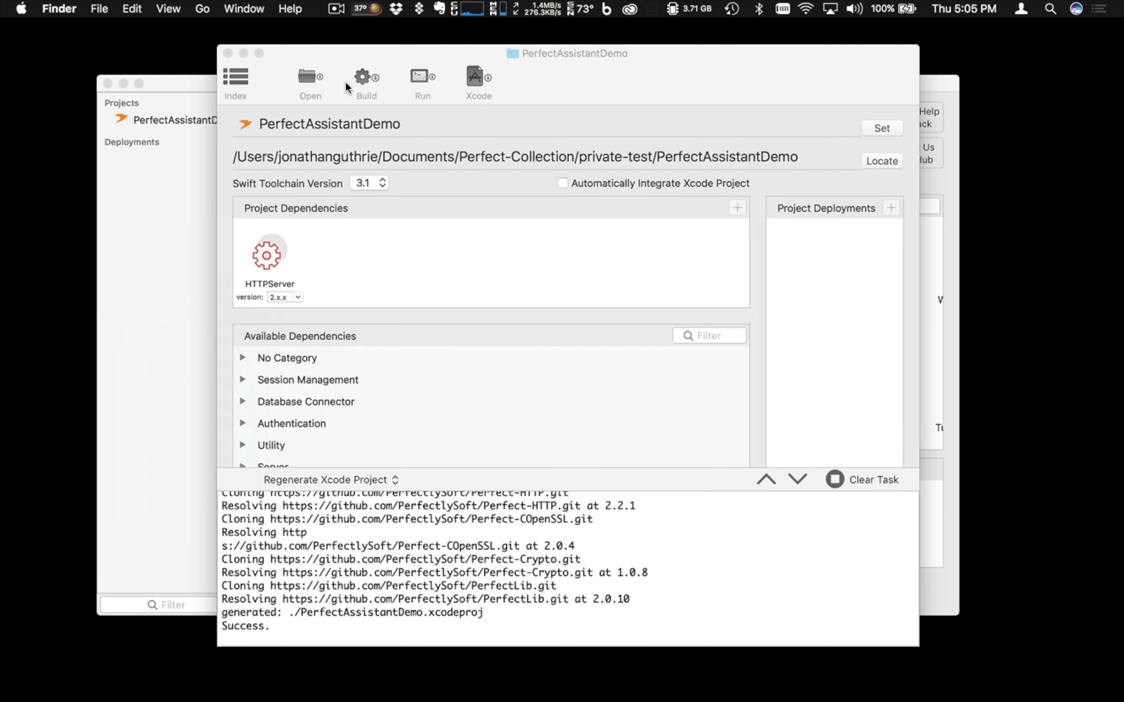
# Open a Terminal session in the project directory, close it, and return to the PerfectAssistantDemo project window.
pyautogui.click(307, 72)
pyautogui.click(309, 76)
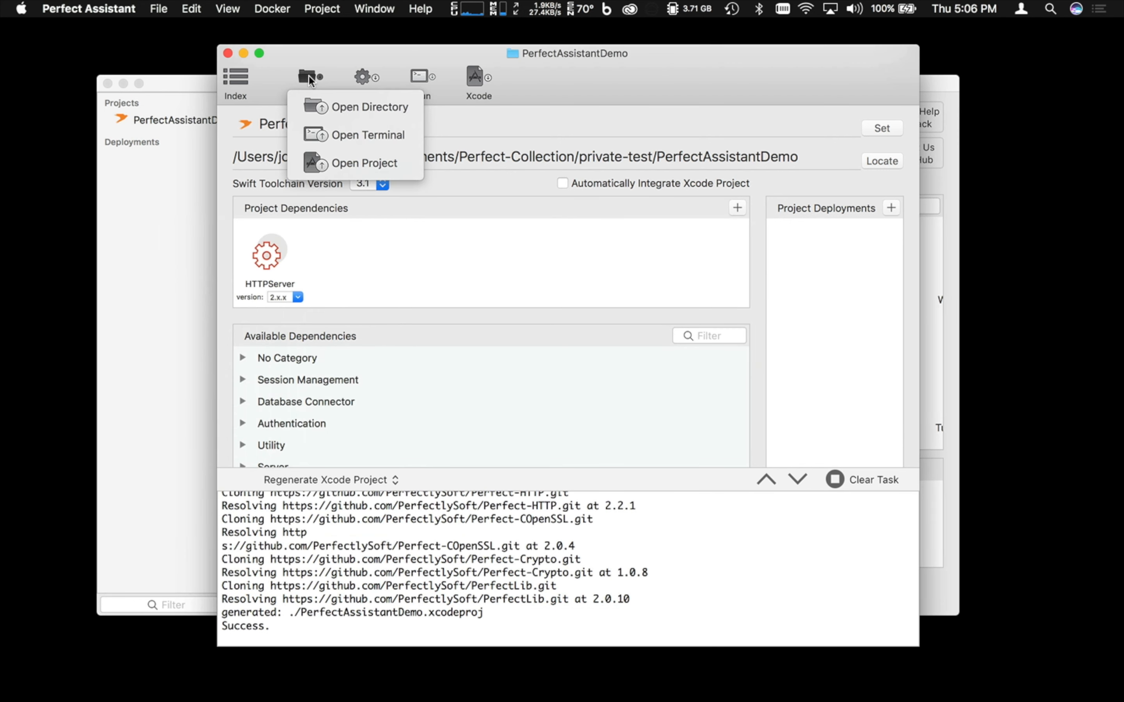
pyautogui.click(339, 132)
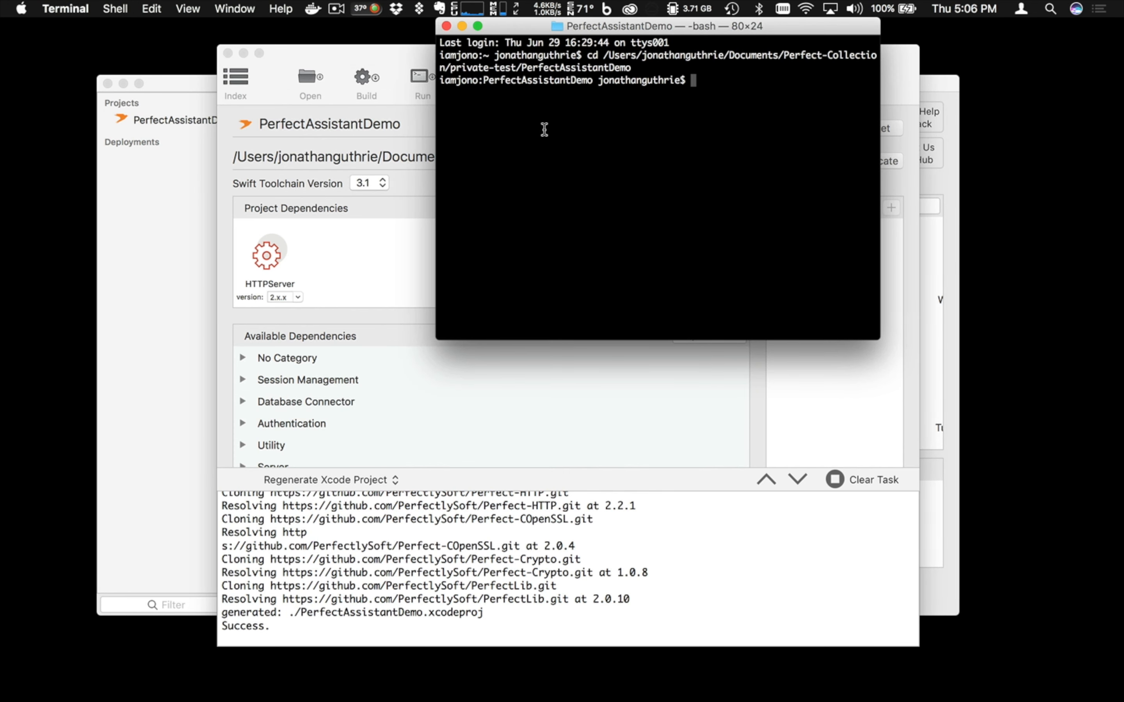
pyautogui.press('super+w')
pyautogui.click(594, 85)
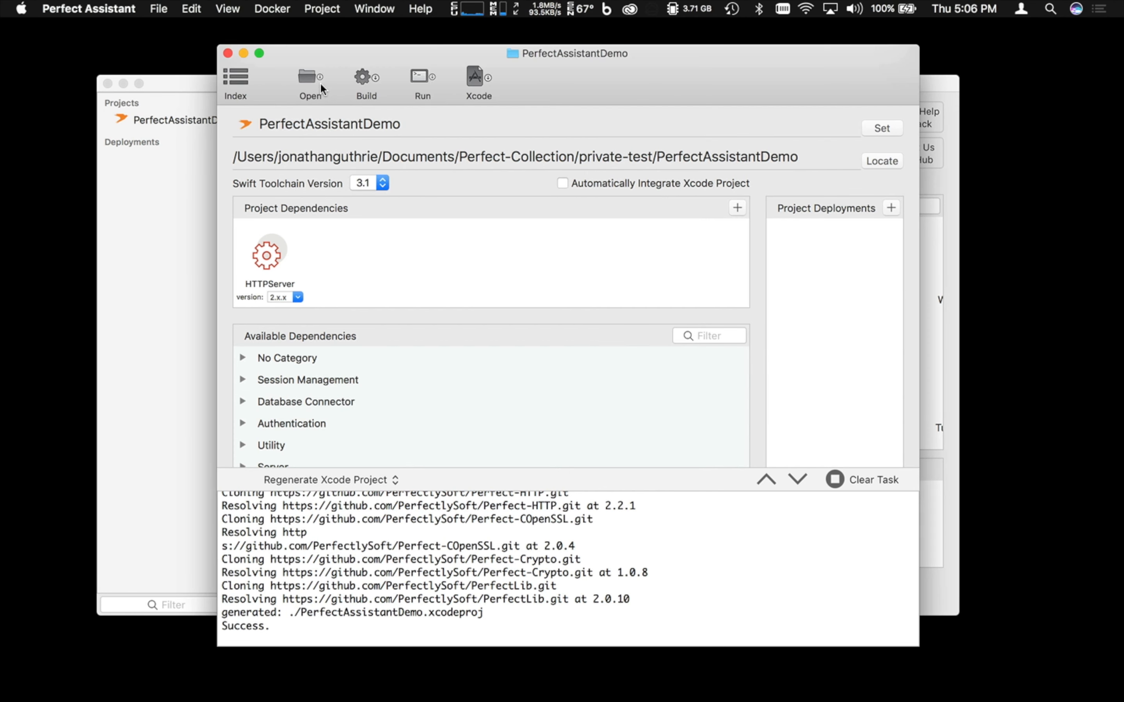
pyautogui.click(318, 79)
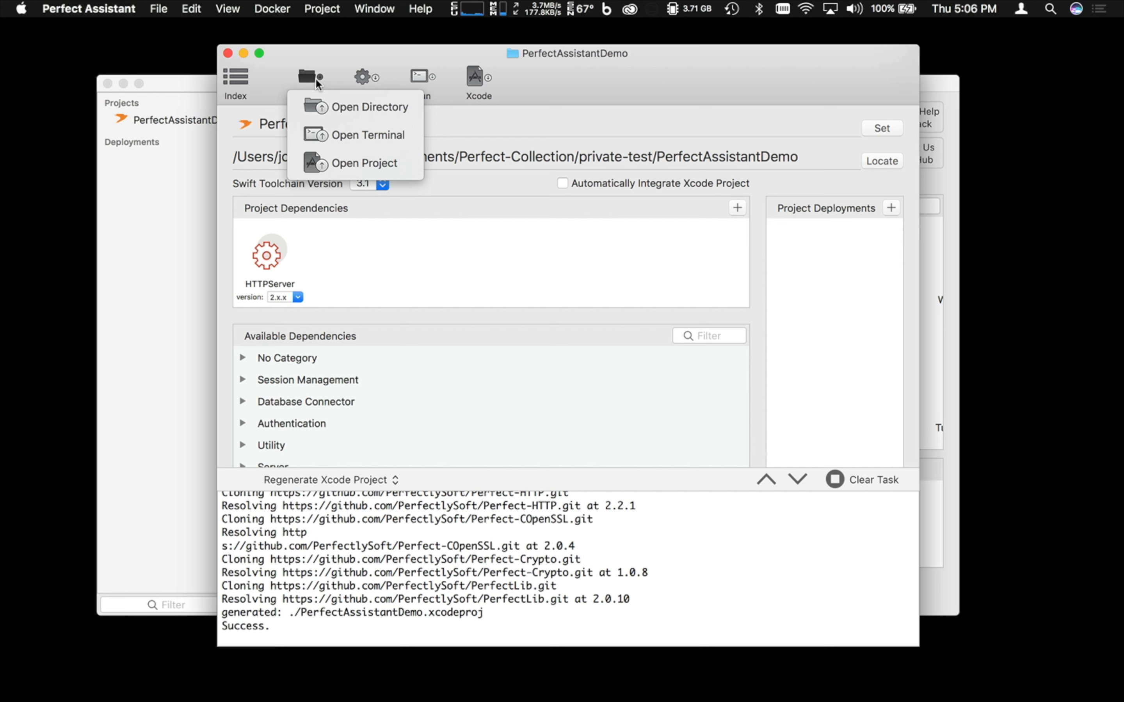
pyautogui.click(372, 164)
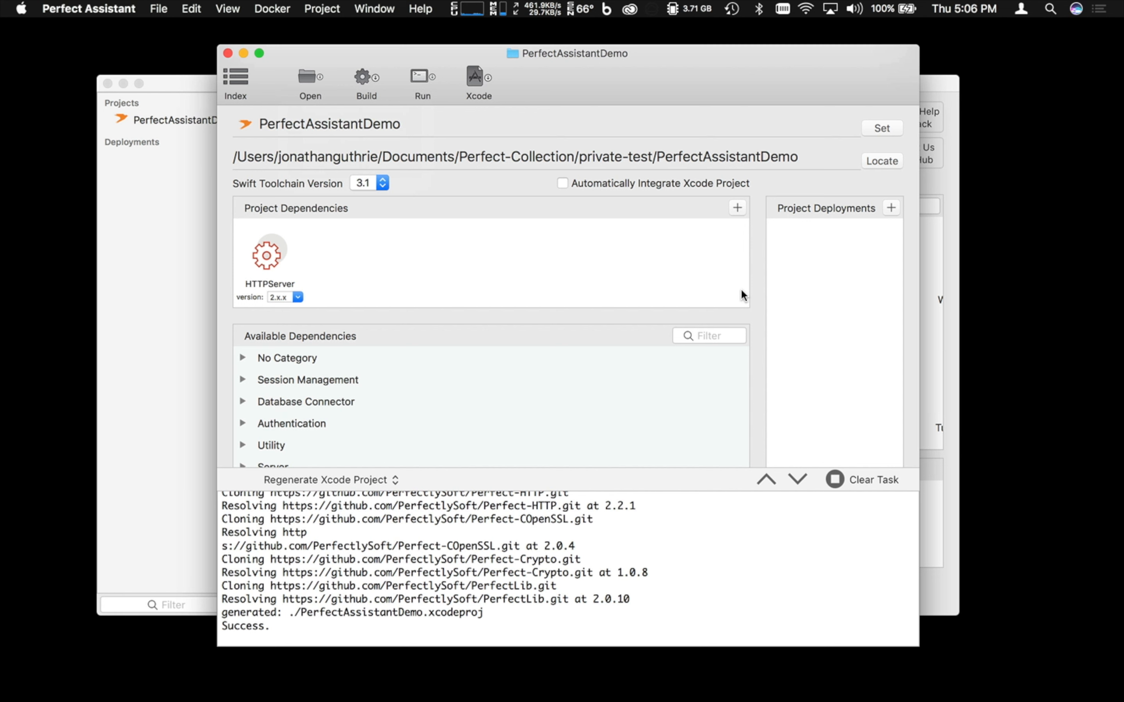
# Build the PerfectAssistantDemo project locally and run its local executable.
pyautogui.click(367, 78)
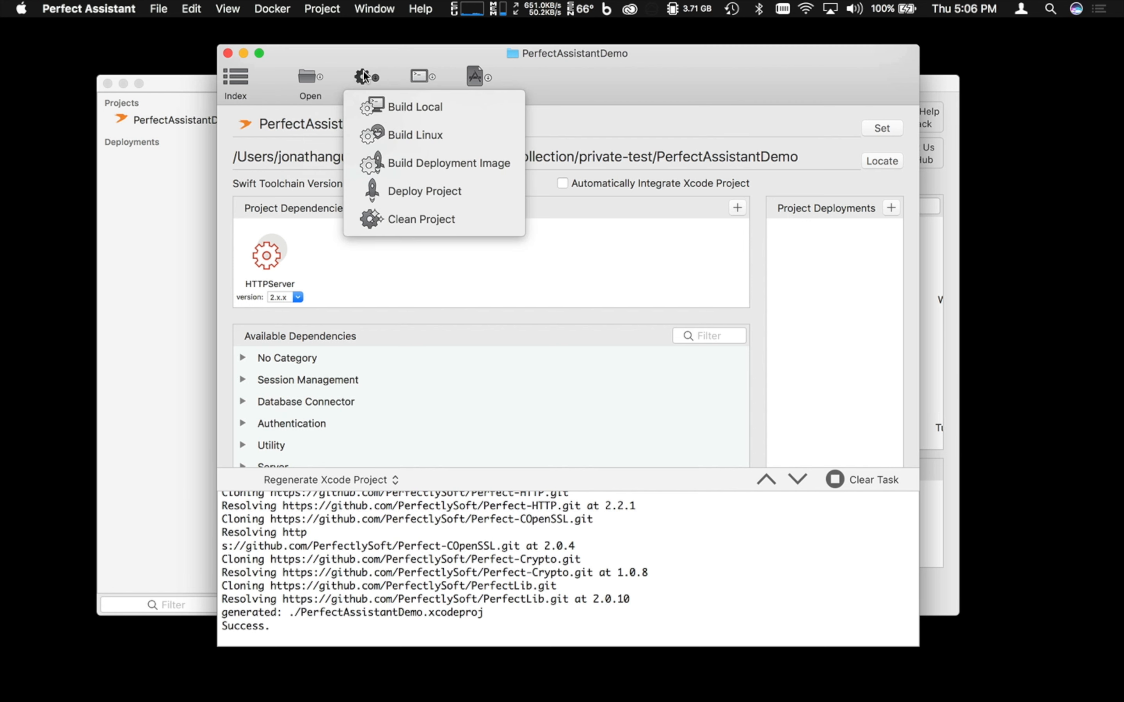
pyautogui.click(383, 107)
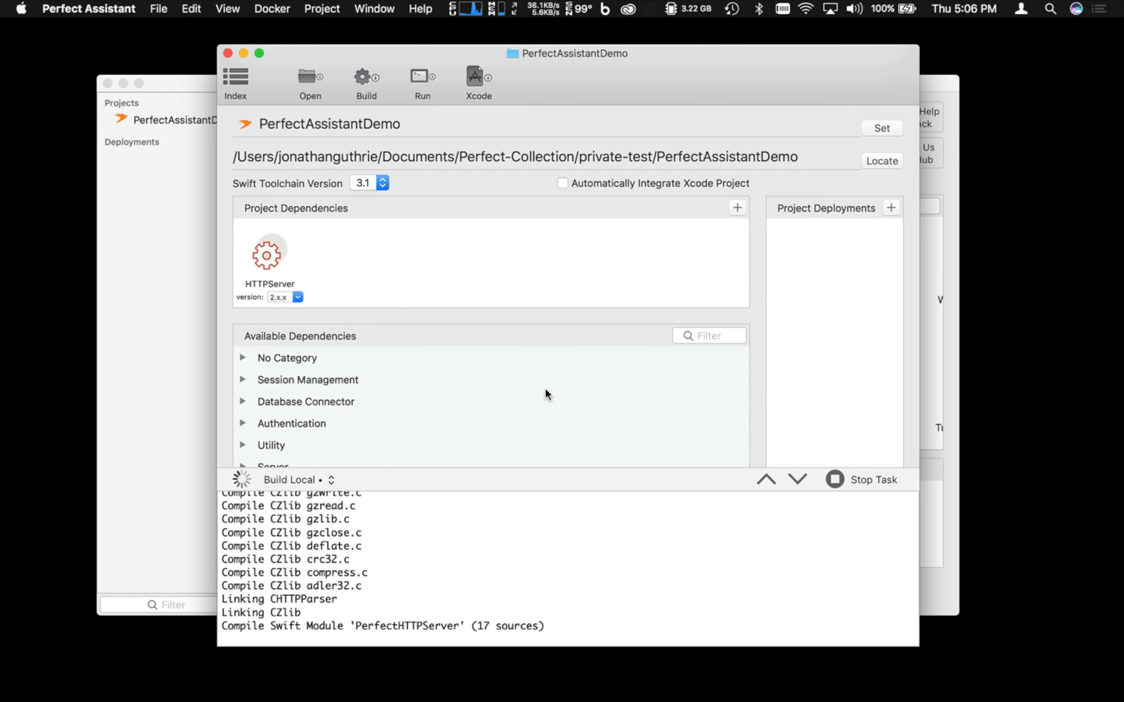
pyautogui.click(428, 78)
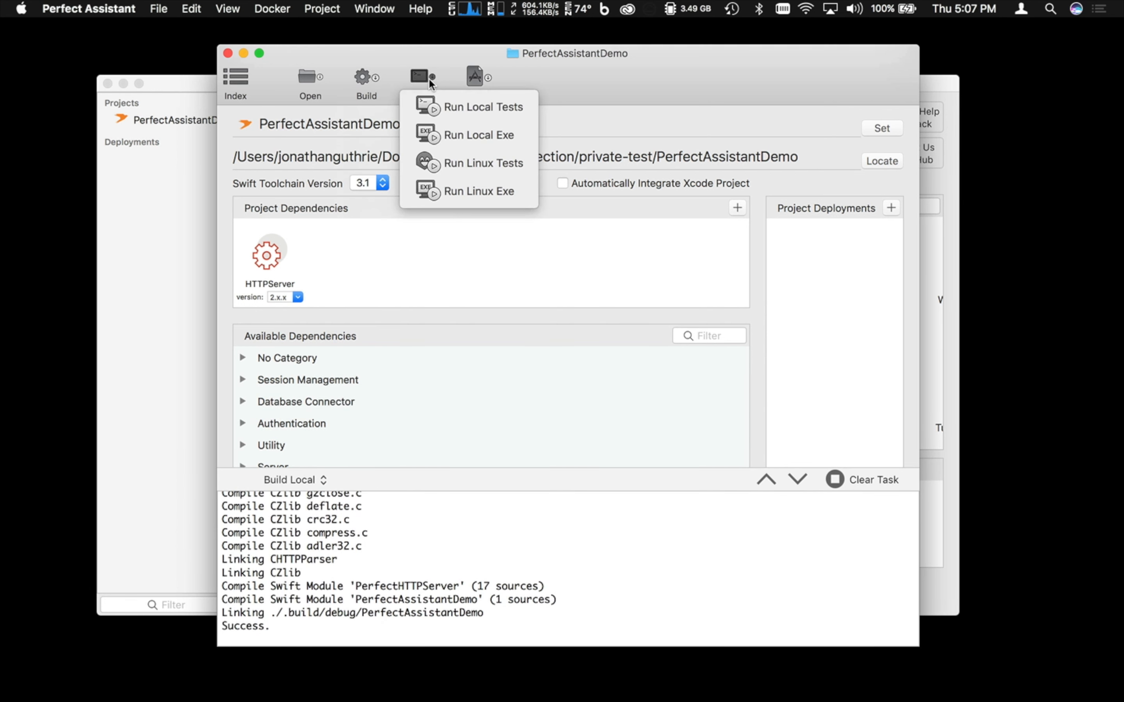
pyautogui.click(433, 133)
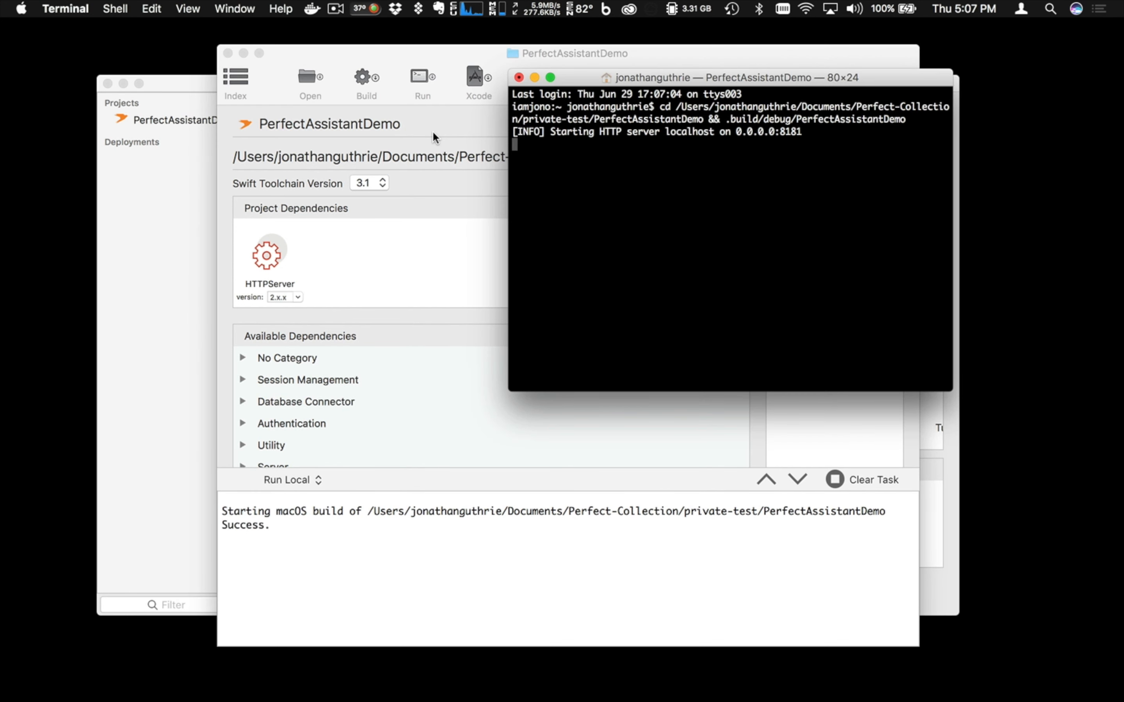
# Switch to Safari and load localhost:8181 to check the page served by the running project.
pyautogui.press('super+Tab')
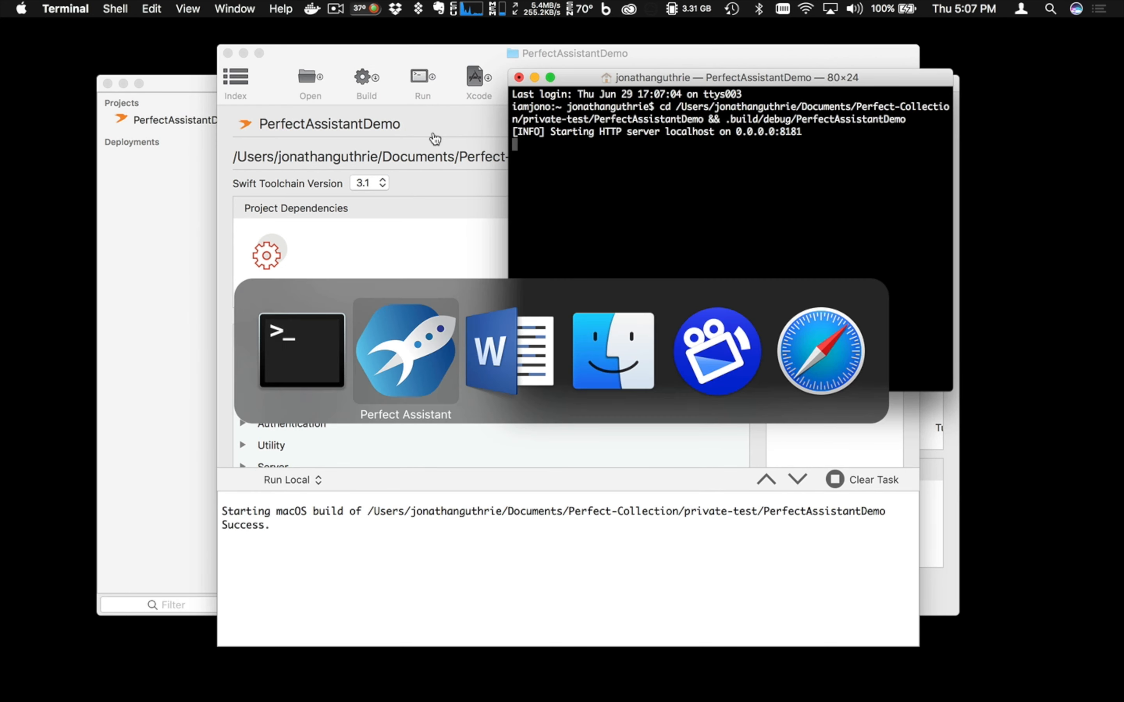
pyautogui.click(818, 378)
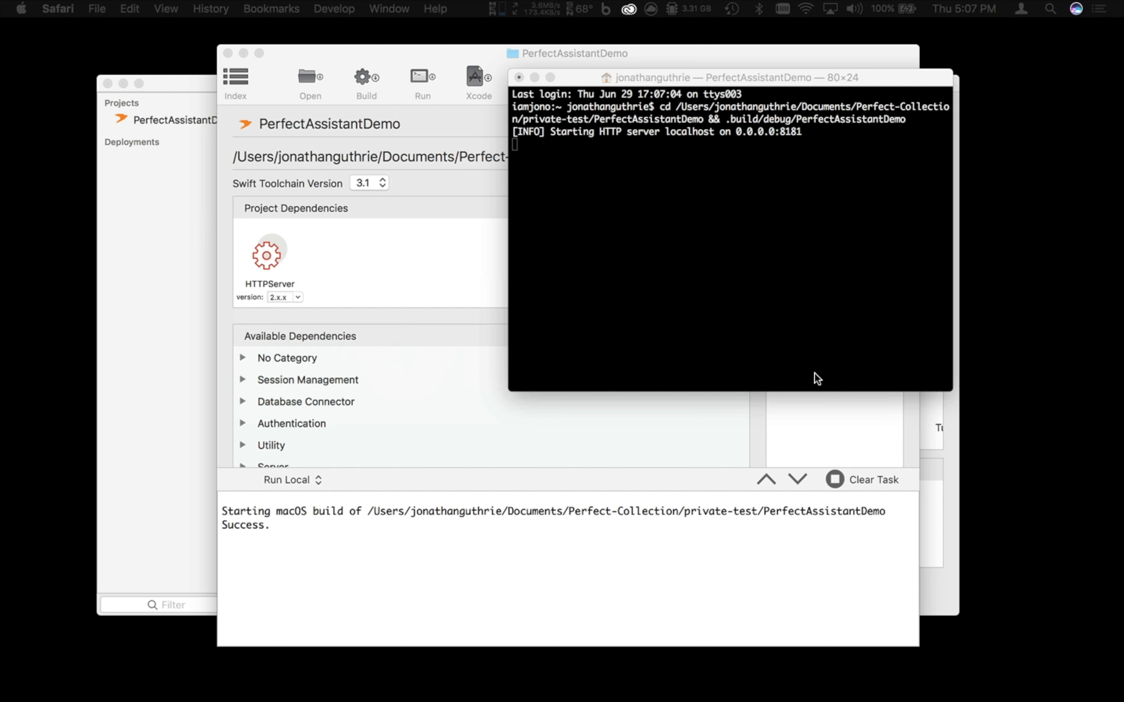
pyautogui.click(815, 373)
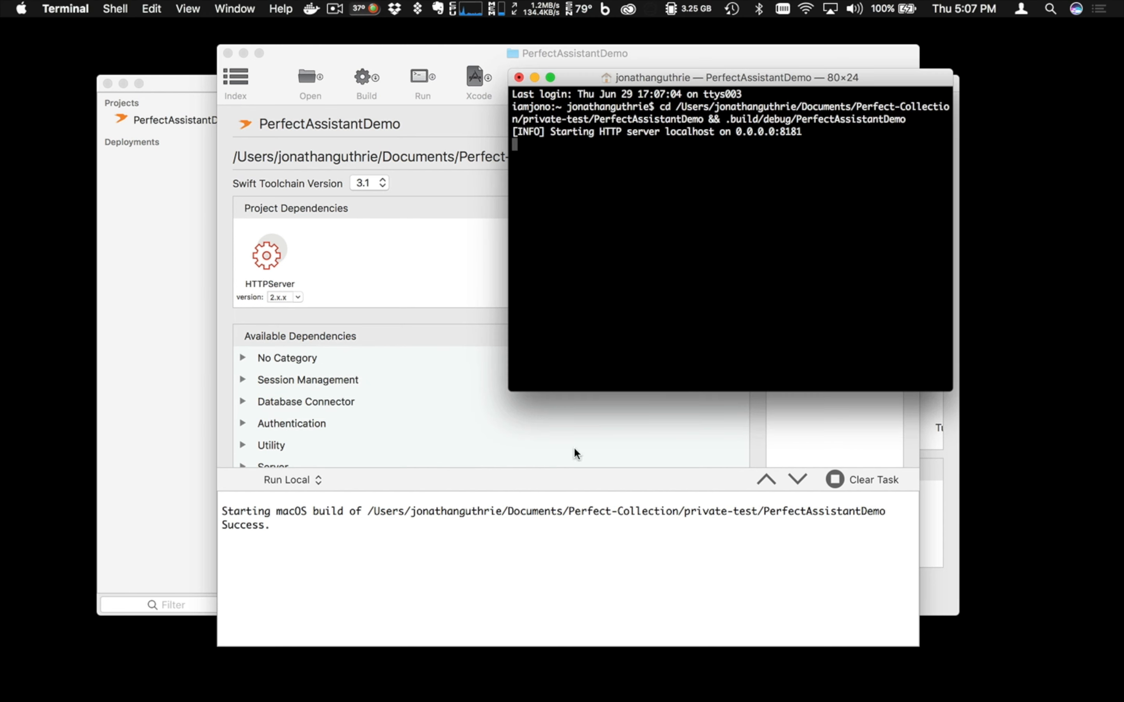
pyautogui.press('super+Tab')
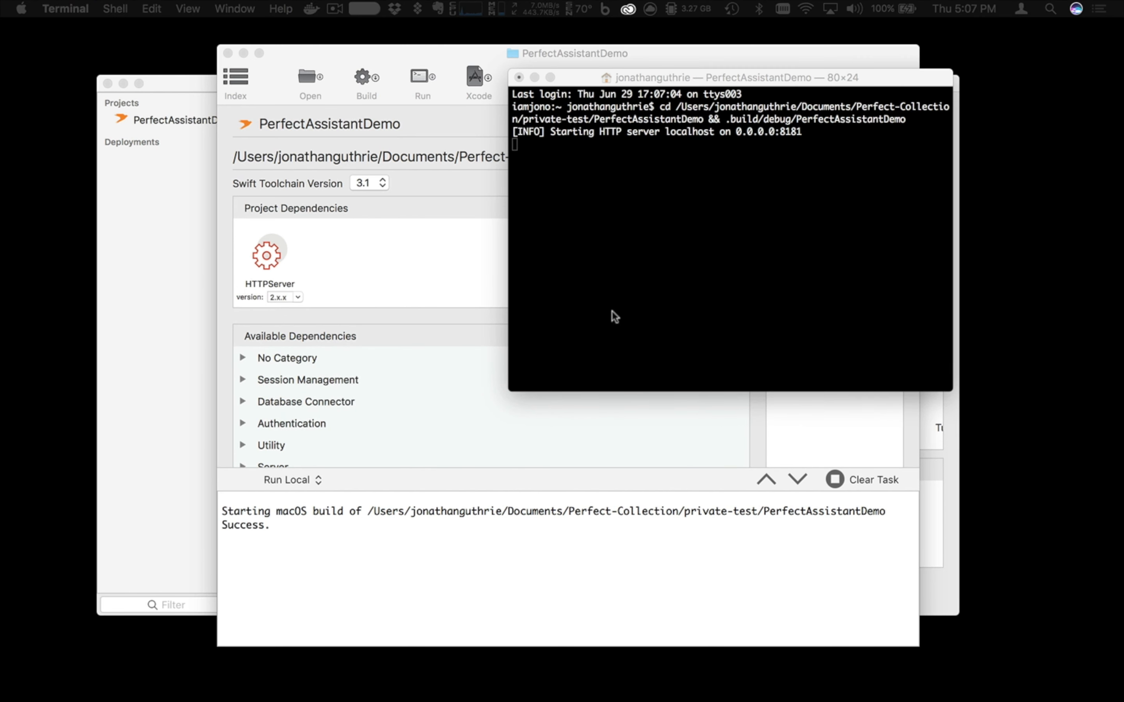
pyautogui.moveTo(1123, 414); pyautogui.dragTo(721, 97)
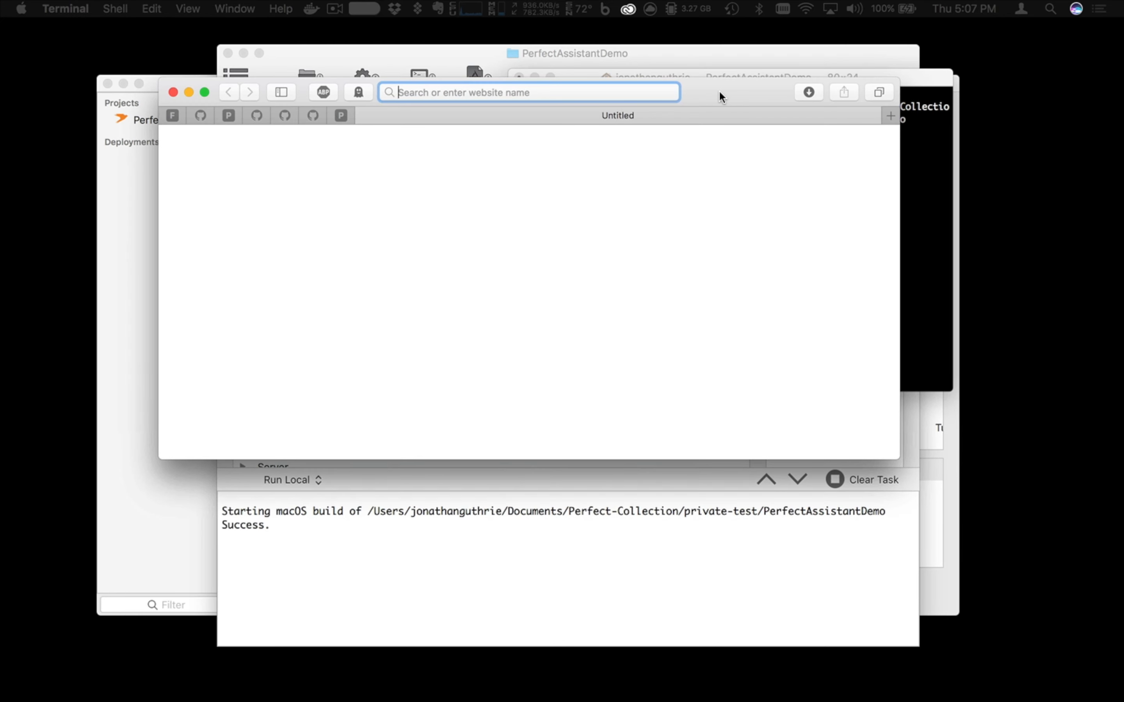
pyautogui.write('l')
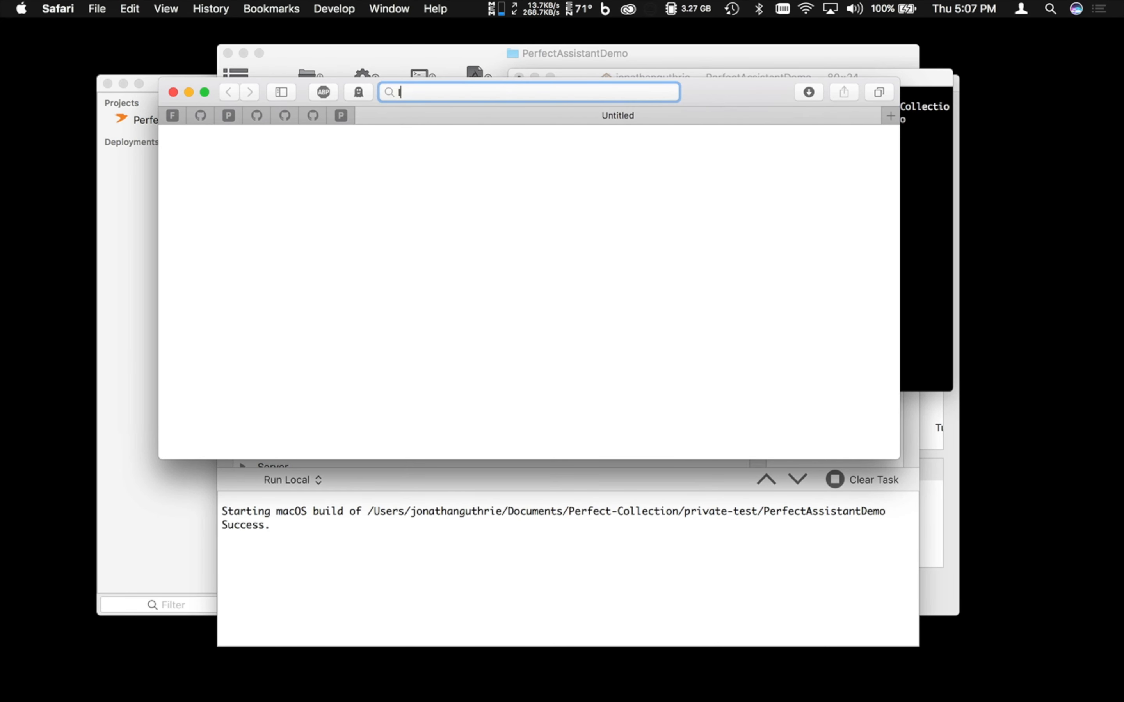
pyautogui.write('oc')
pyautogui.press('Return')
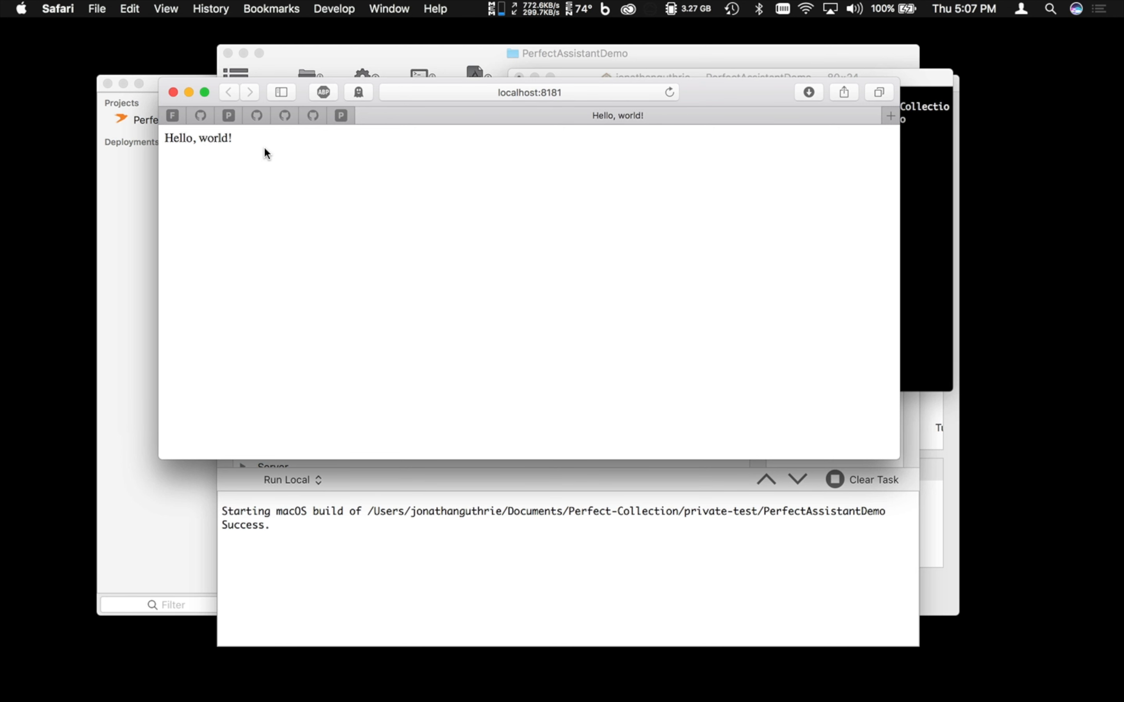
# Hide Safari, stop the running HTTP server, close its Terminal window, and return to the project window in Perfect Assistant.
pyautogui.press('super+h')
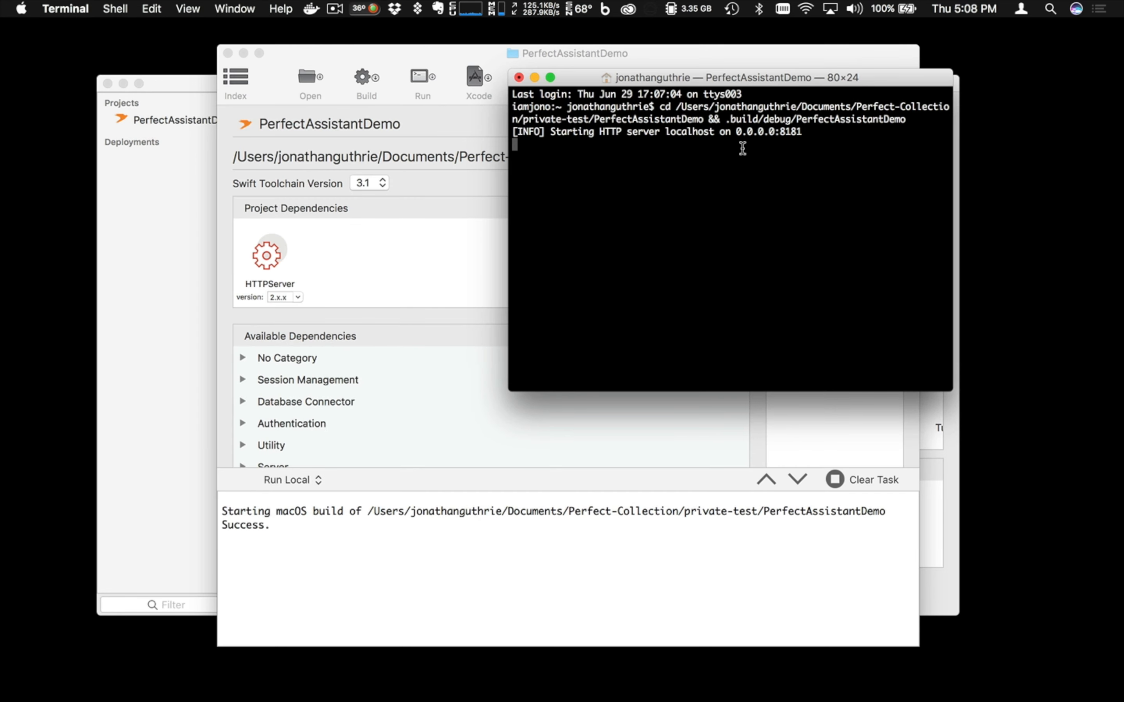
pyautogui.hotkey('ctrl', 'c')
pyautogui.press('super+w')
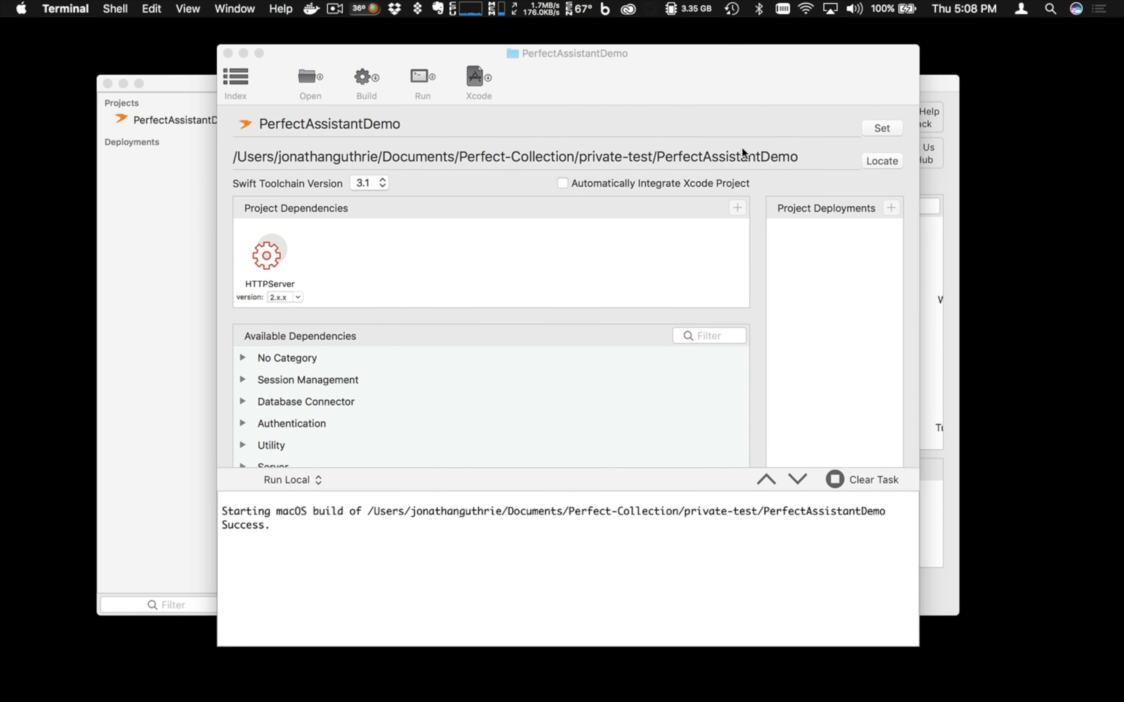
pyautogui.click(565, 253)
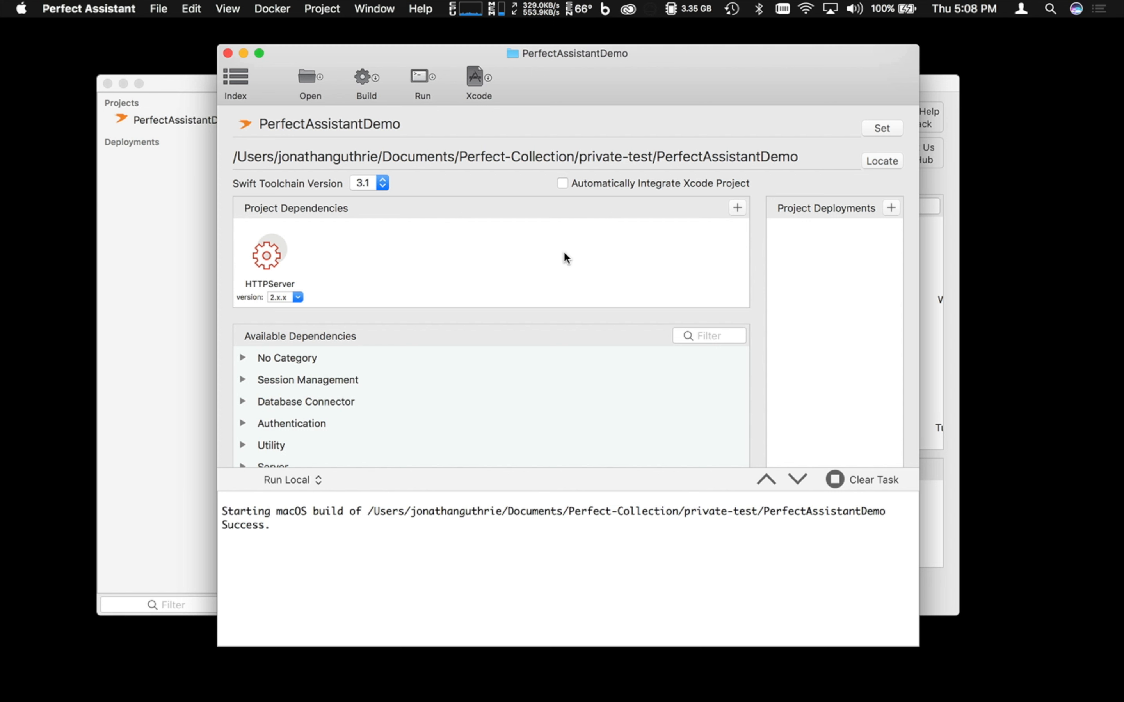
# Open the PerfectAssistantDemo project in Xcode and set the active scheme to the PerfectAssistantDemo executable with My Mac as destination.
pyautogui.click(312, 78)
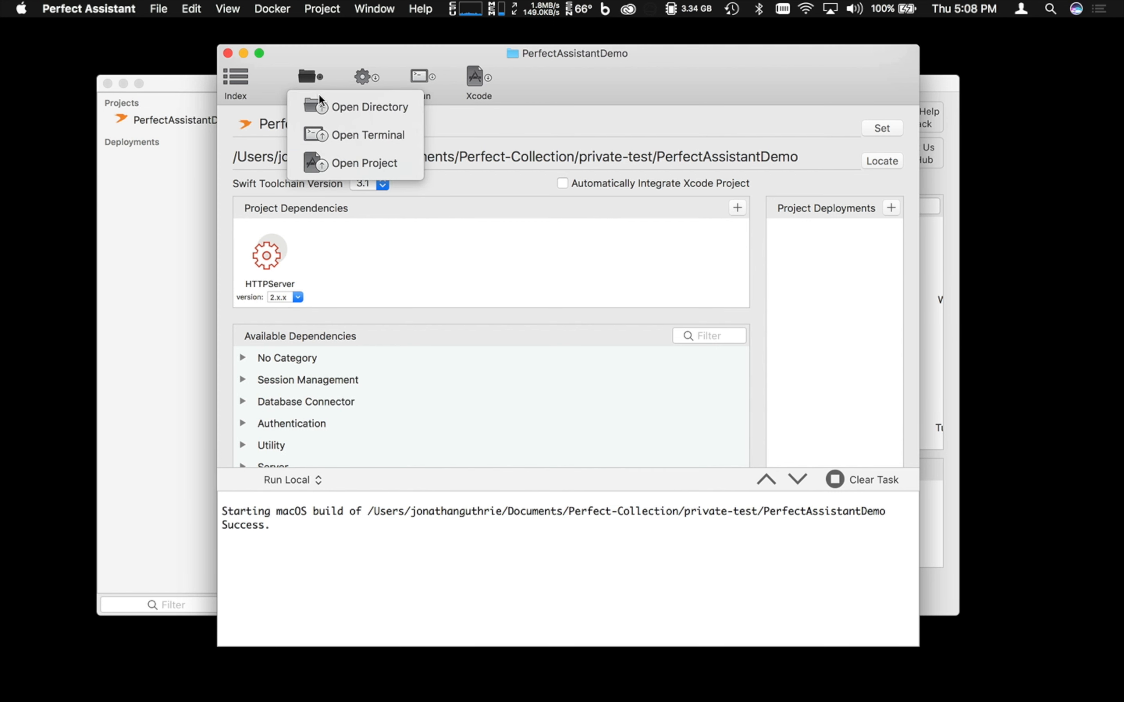
pyautogui.click(337, 156)
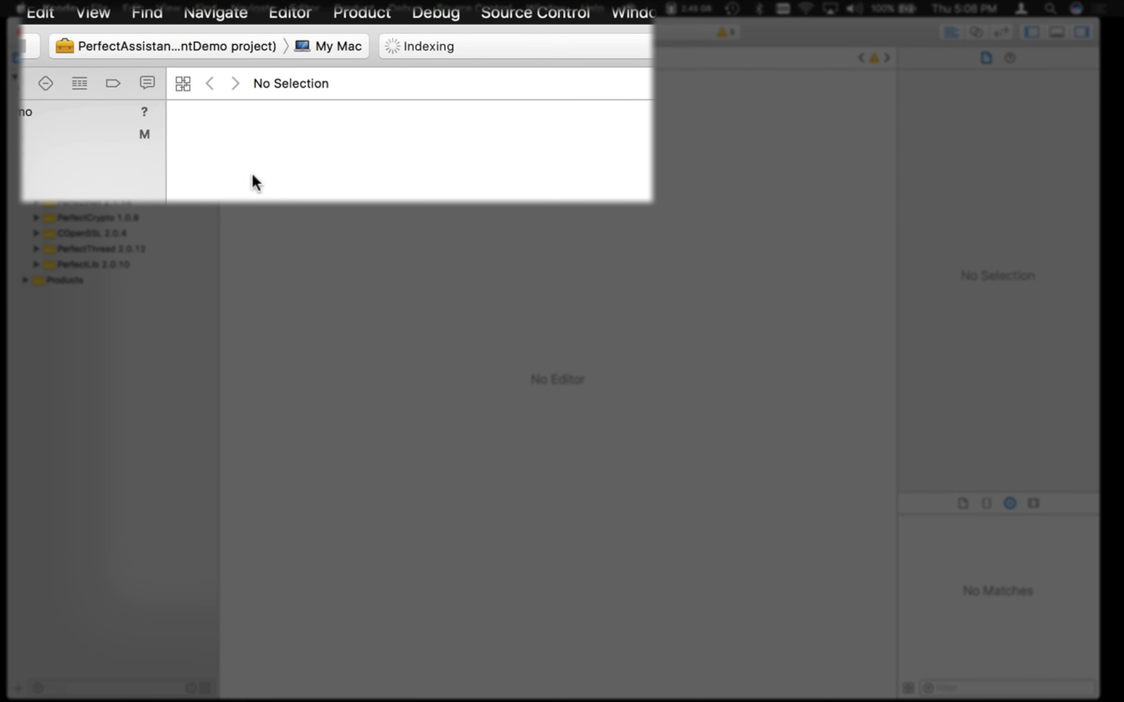
pyautogui.click(88, 47)
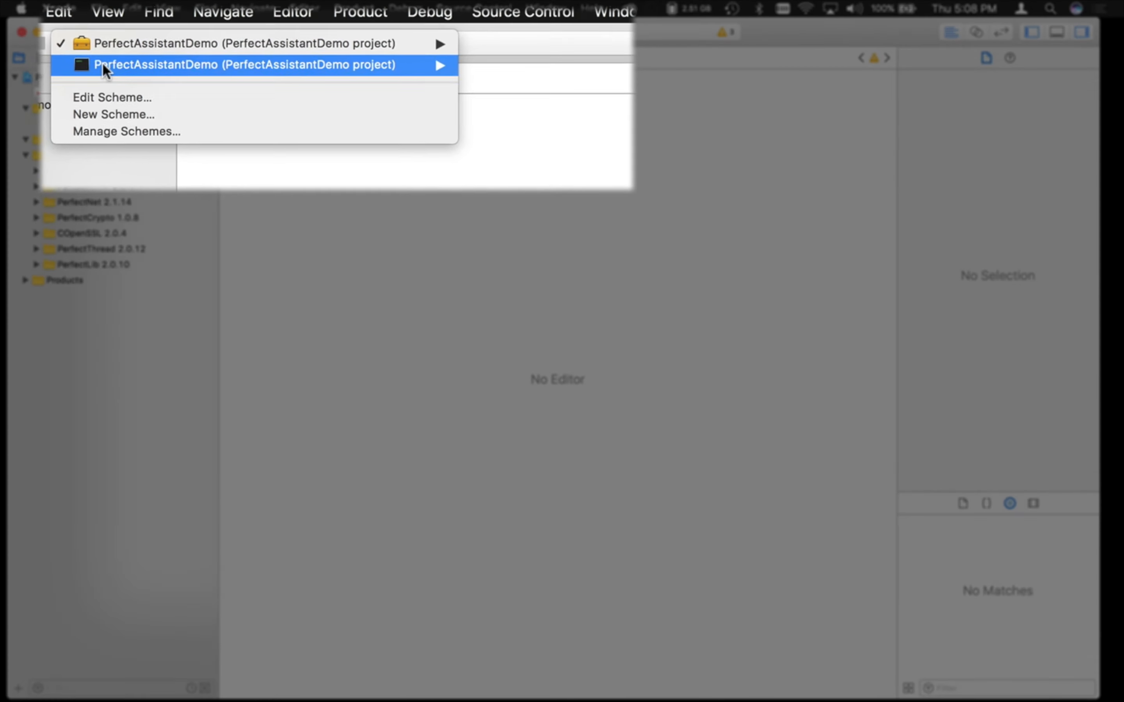
pyautogui.moveTo(140, 52)
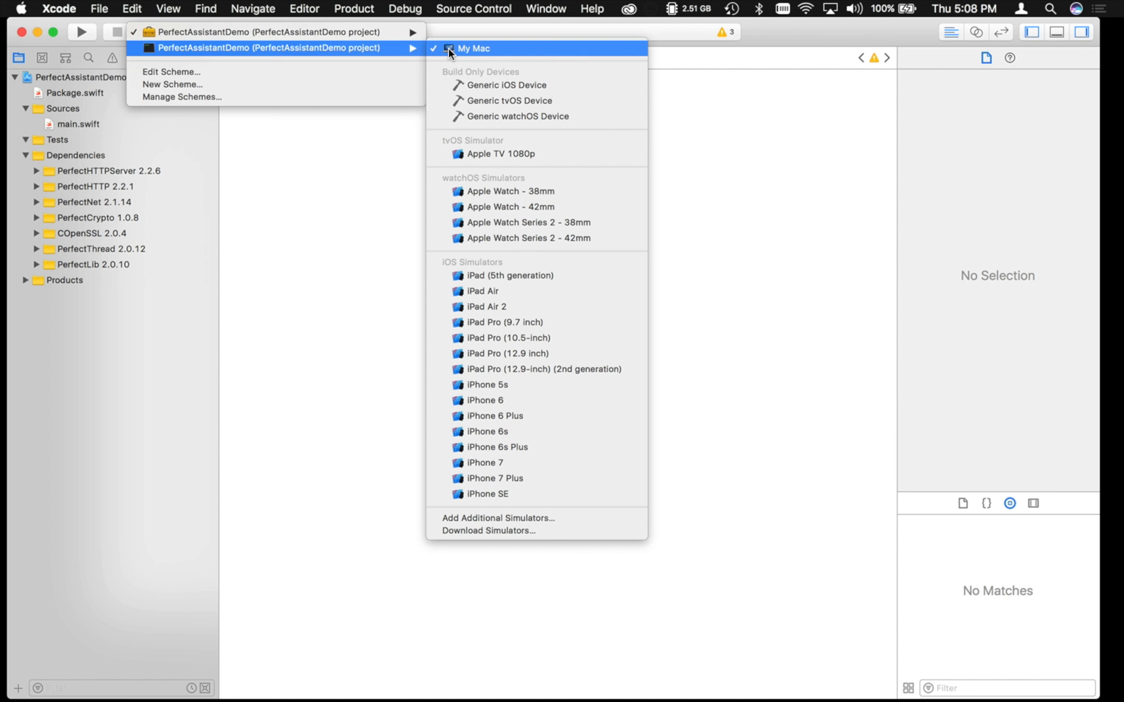
pyautogui.click(448, 49)
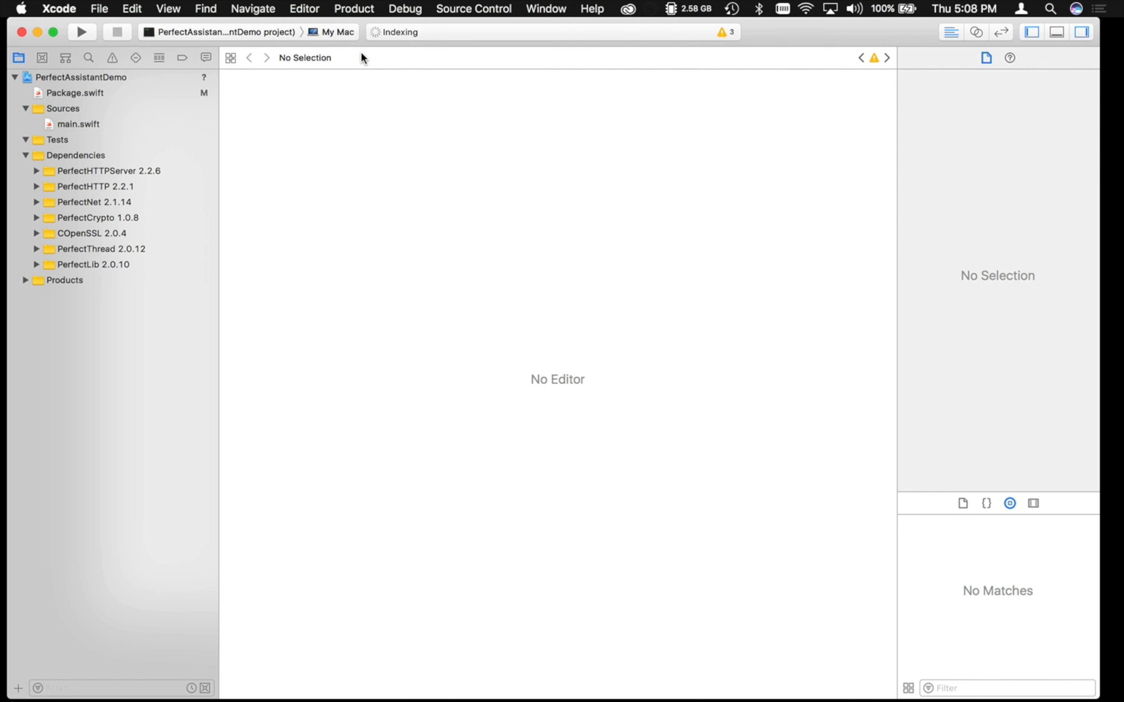
# Show the debug area, hide the utilities sidebar, and run the PerfectAssistantDemo executable to check the server address in the console.
pyautogui.click(1058, 31)
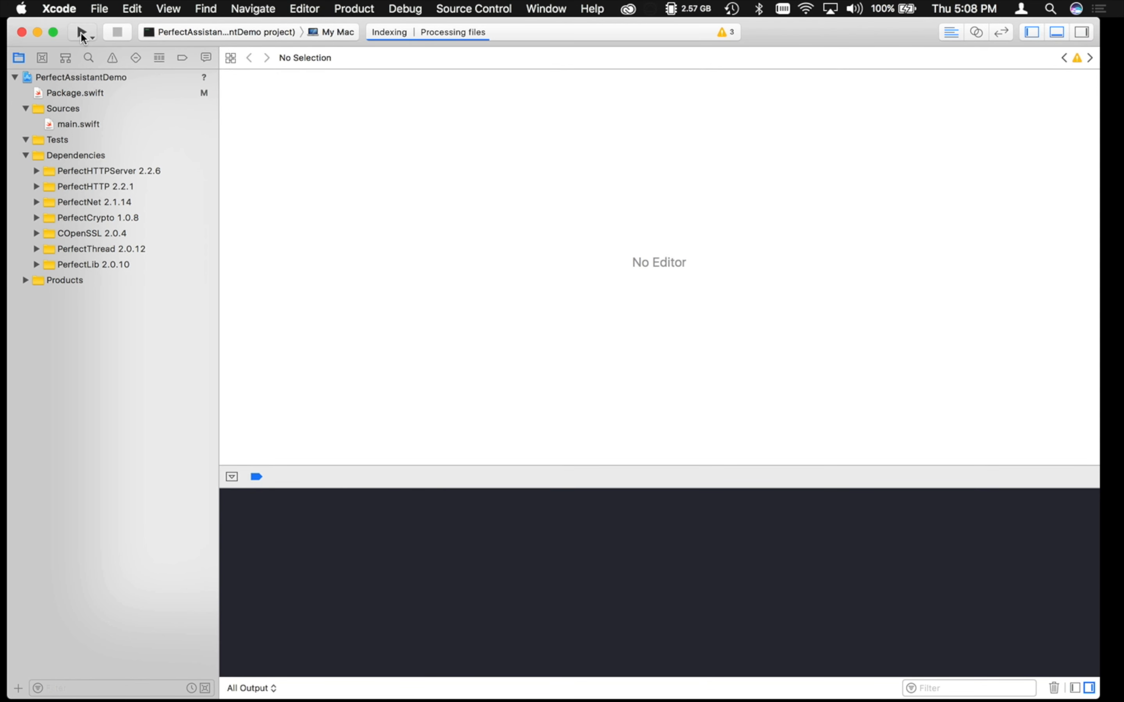
pyautogui.click(81, 32)
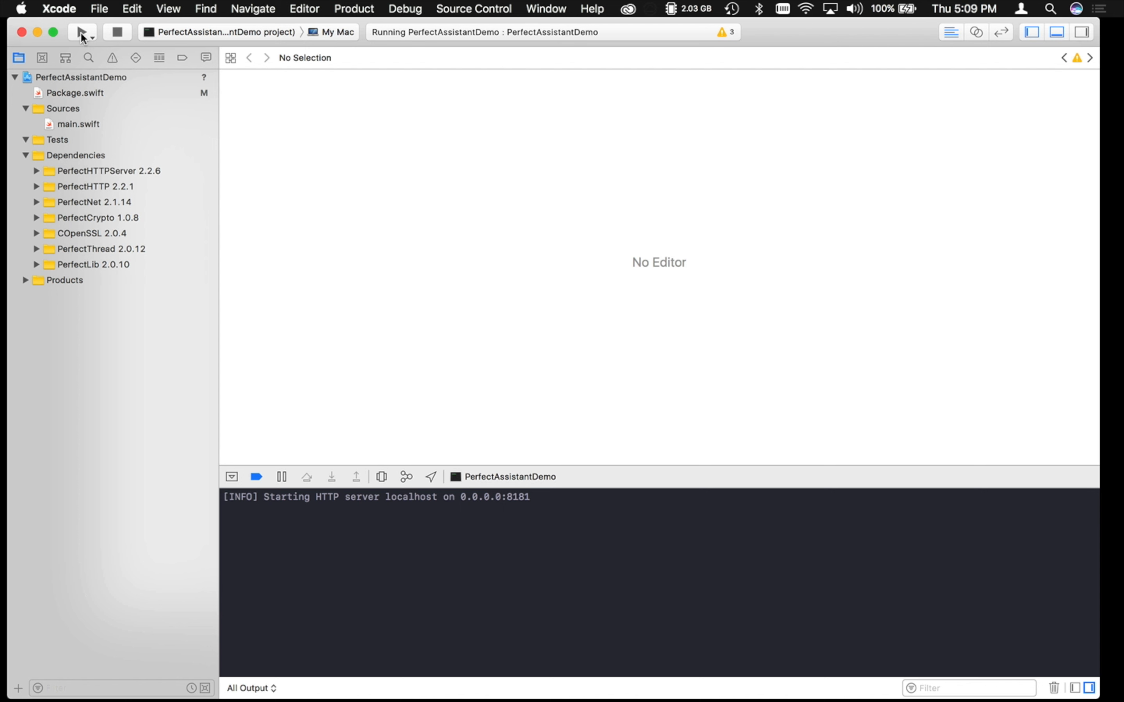
pyautogui.tripleClick(479, 505)
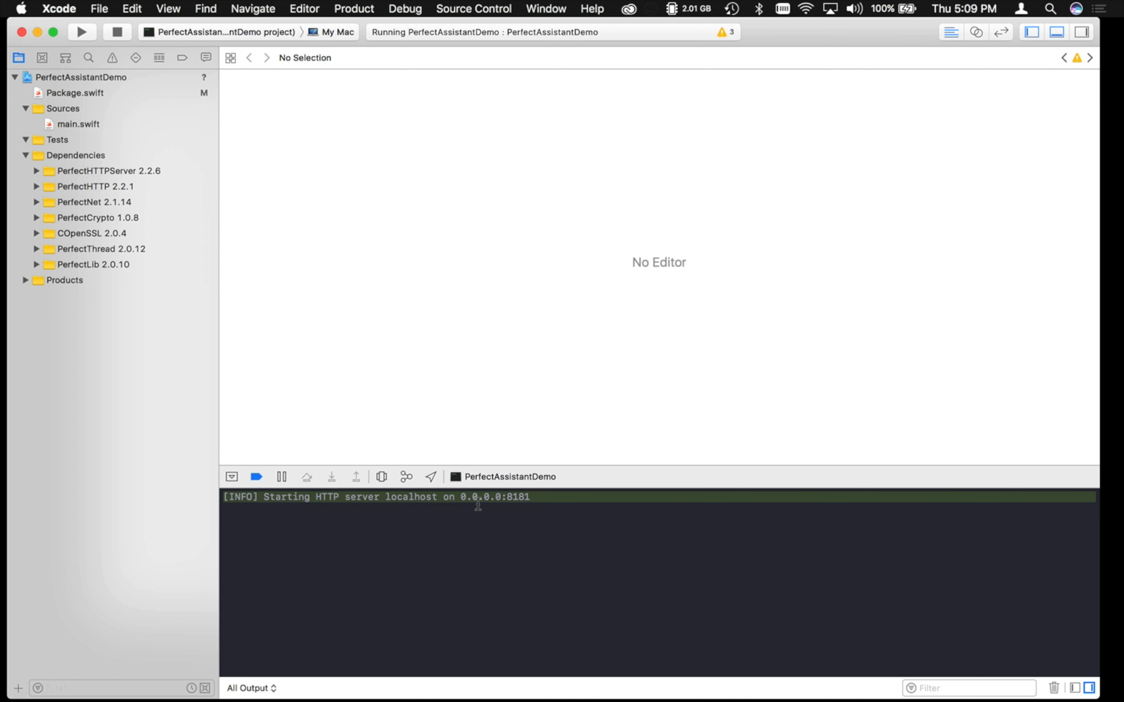
pyautogui.click(471, 552)
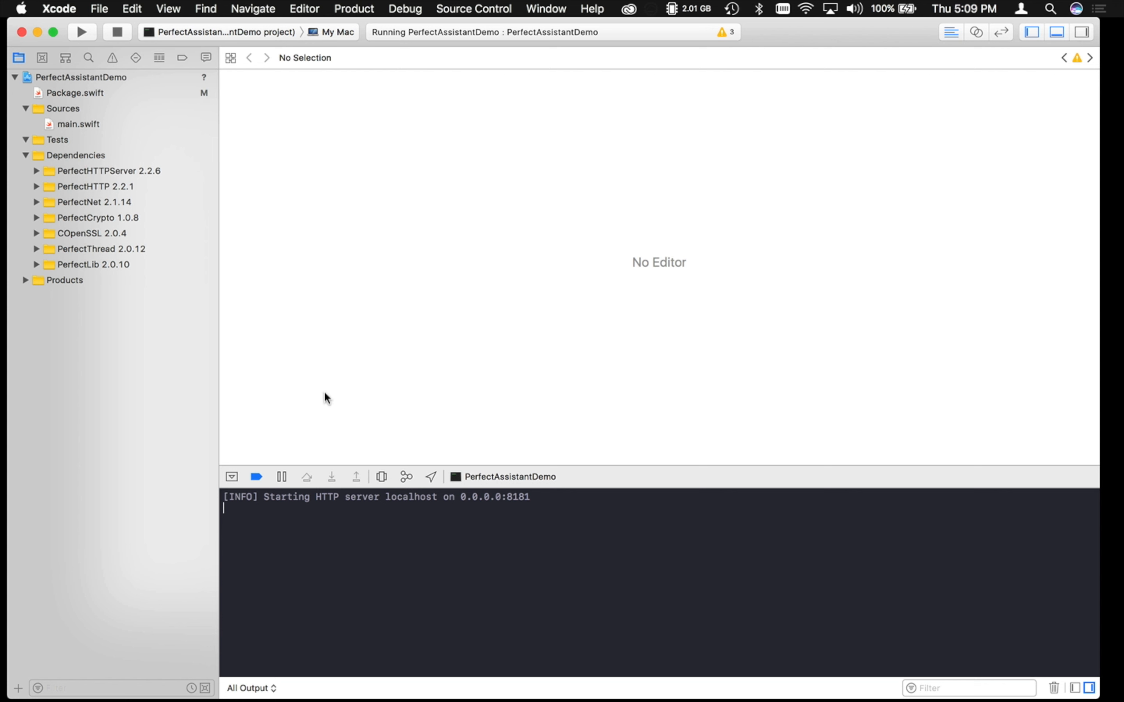
# Stop the running PerfectAssistantDemo executable and close its Xcode project window, returning to Perfect Assistant.
pyautogui.click(121, 31)
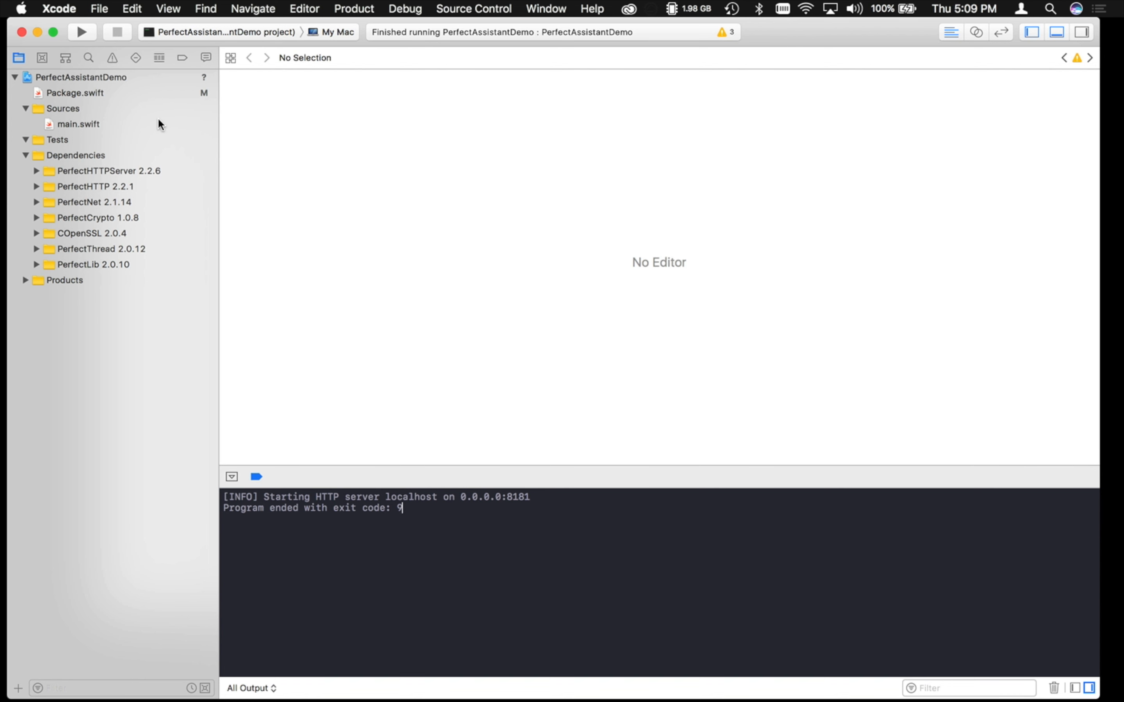
pyautogui.press('super+w')
pyautogui.click(366, 526)
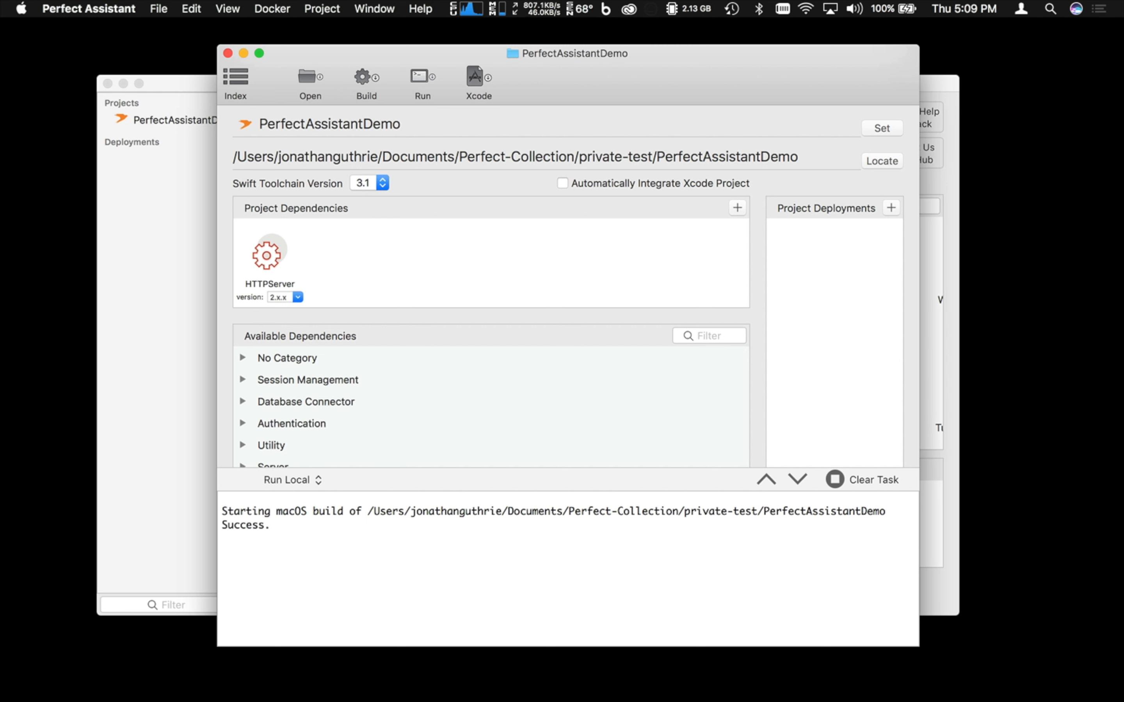
pyautogui.press('super+Tab')
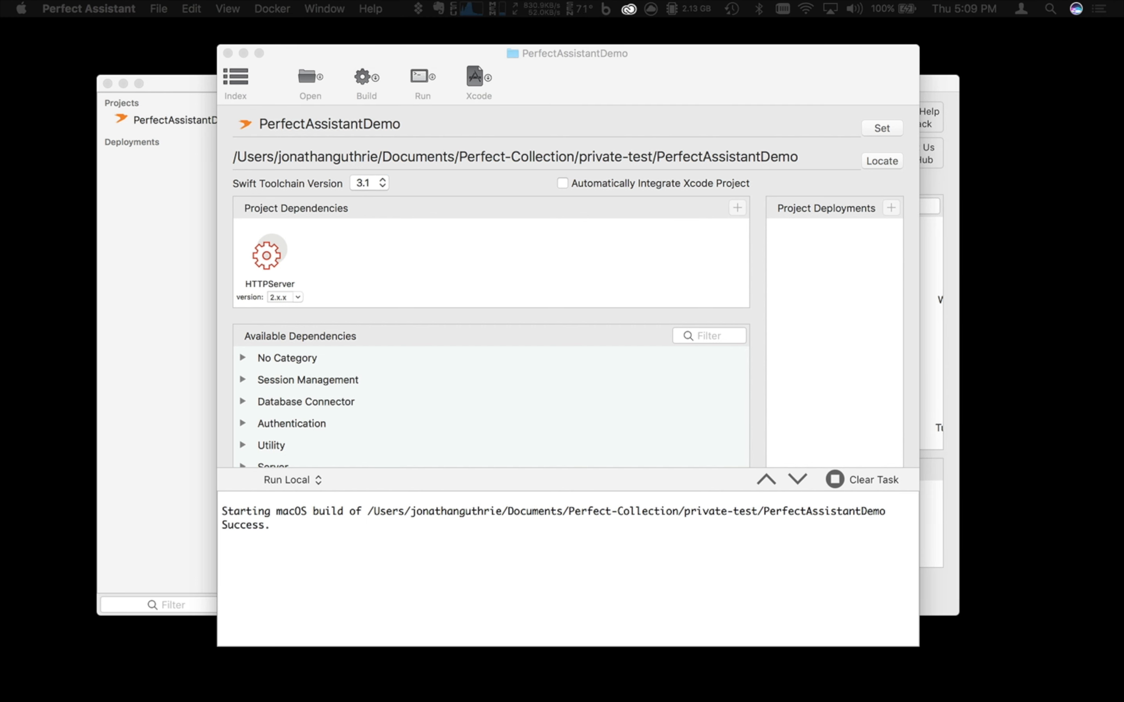